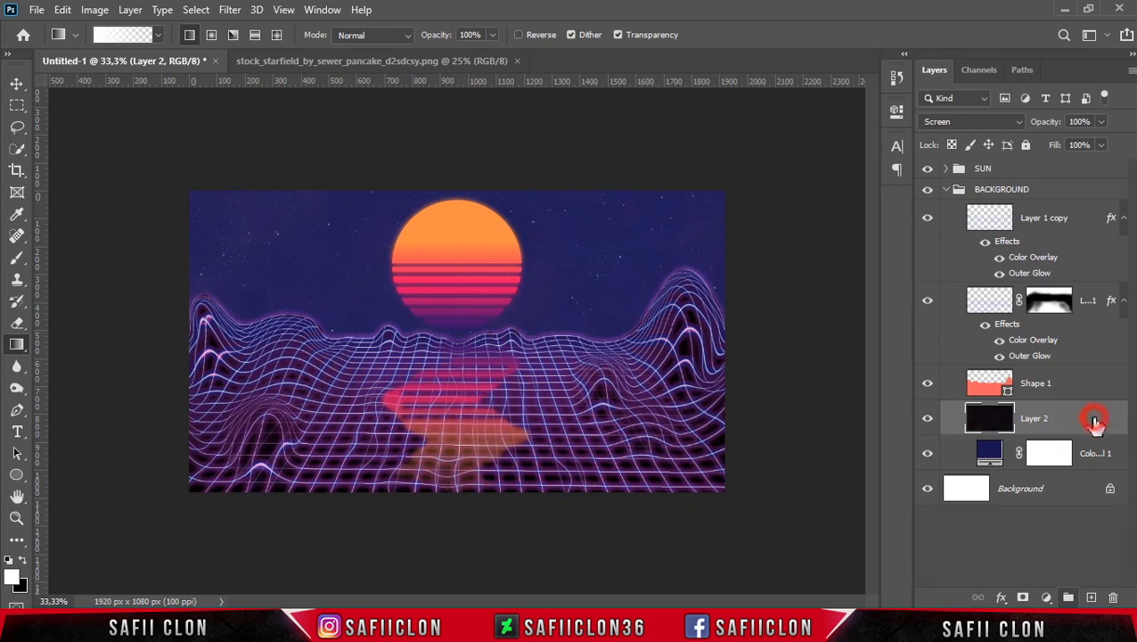
Add a new layer above Layer 2 in the BACKGROUND group and set the foreground colour to yellow f9ef48.
left_click(1091, 597)
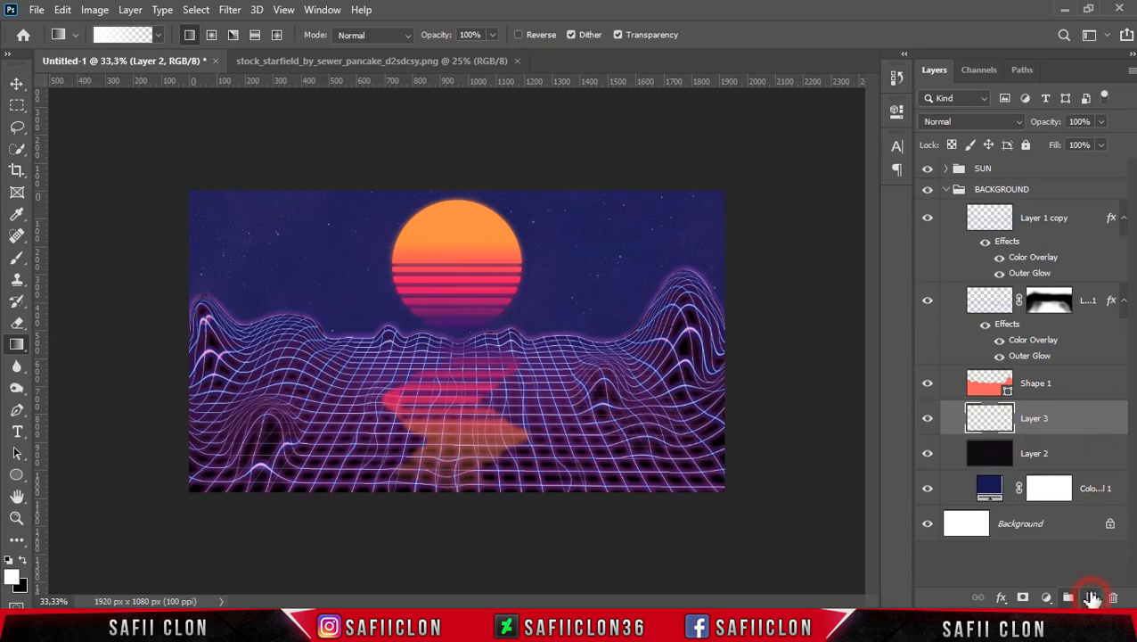
left_click(1066, 422)
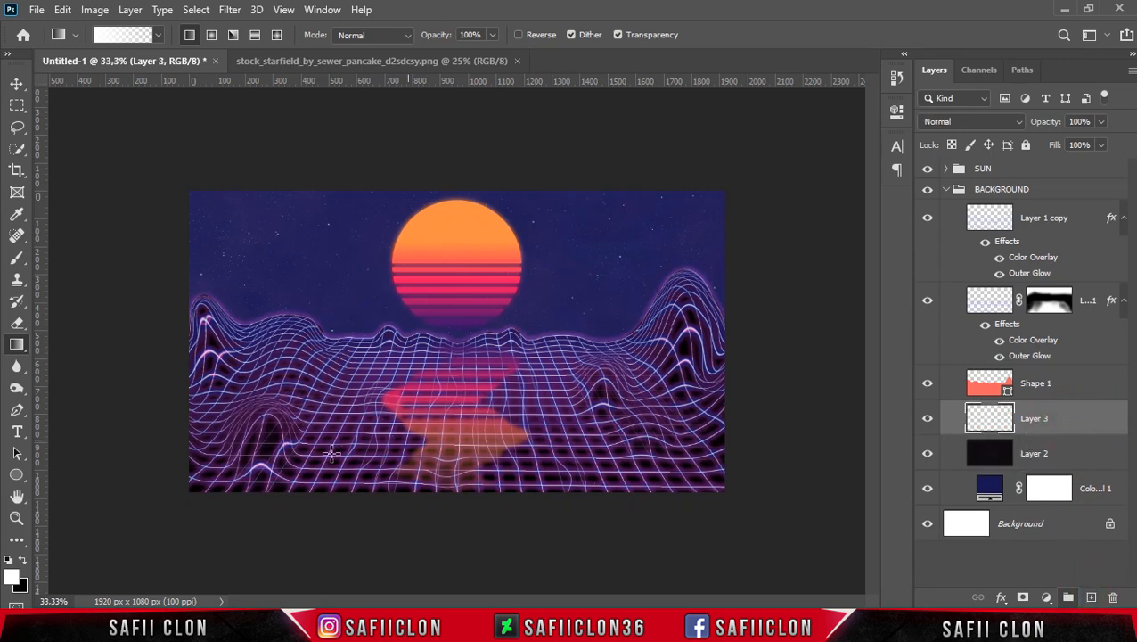
left_click(12, 579)
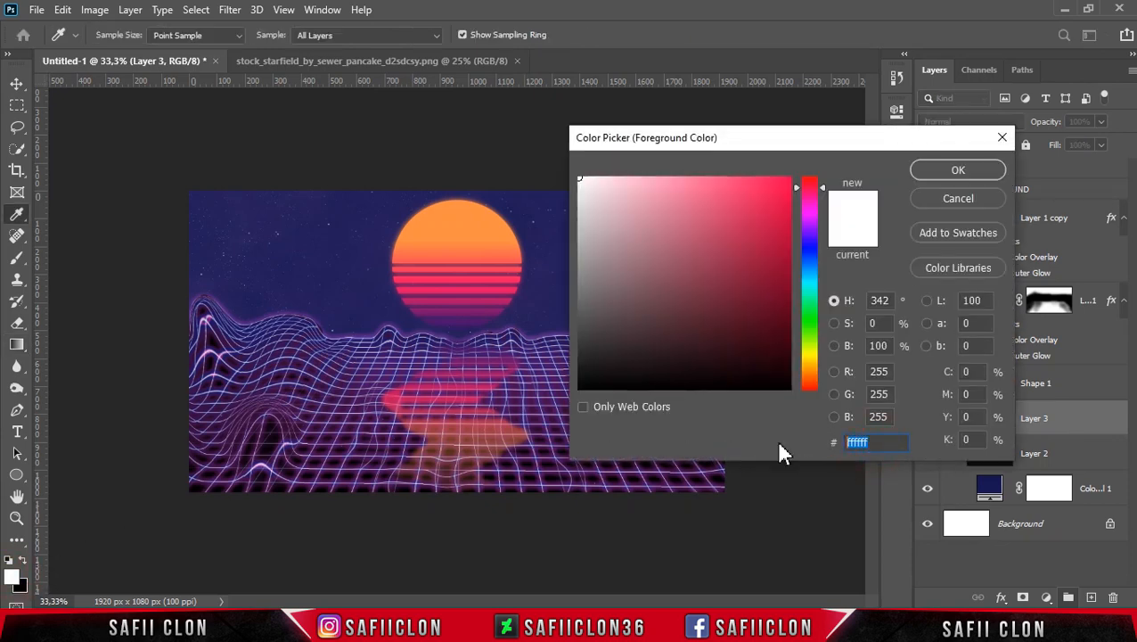
left_click(809, 358)
left_click_drag(755, 208, 727, 183)
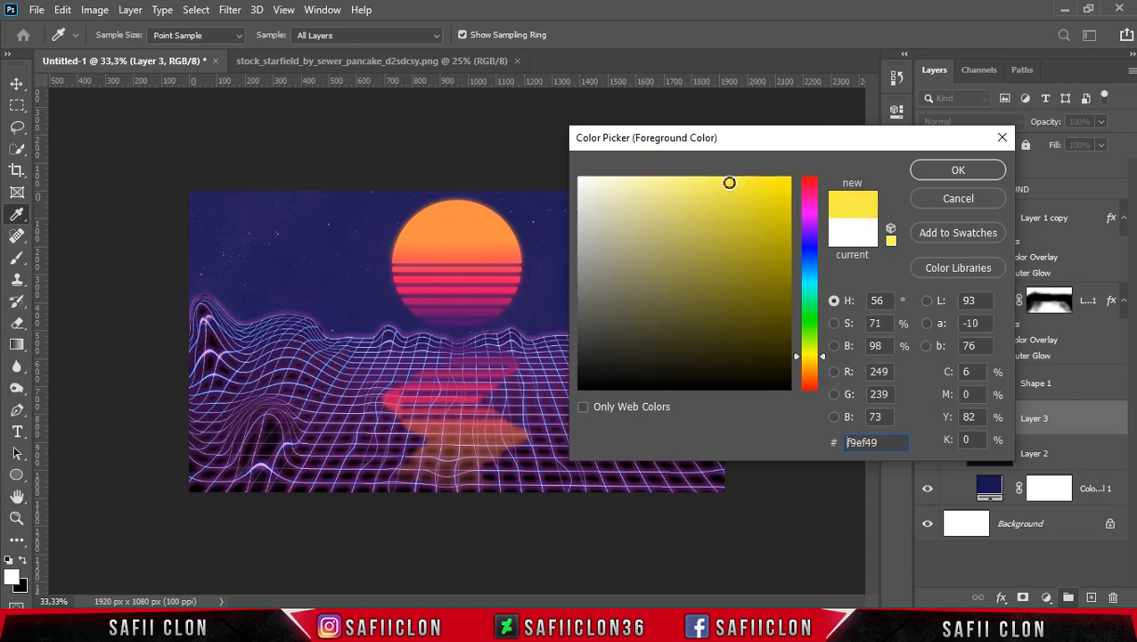
left_click(958, 171)
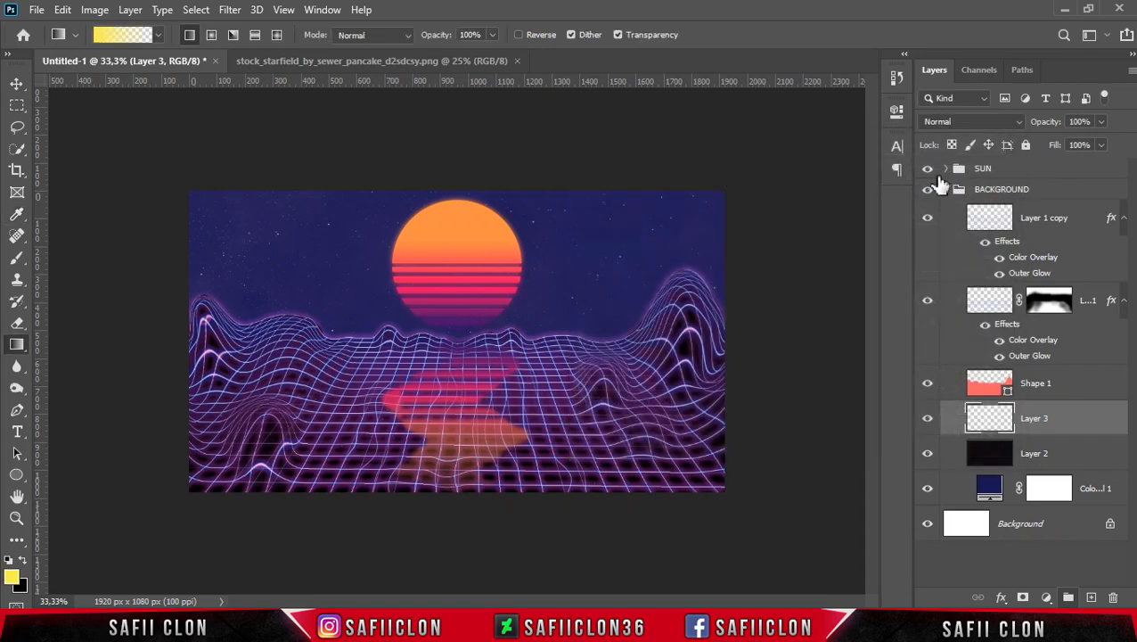
Paint a single yellow dab at the sun's lower edge with a soft round brush of 338 px at 100% opacity.
right_click(17, 258)
left_click(105, 260)
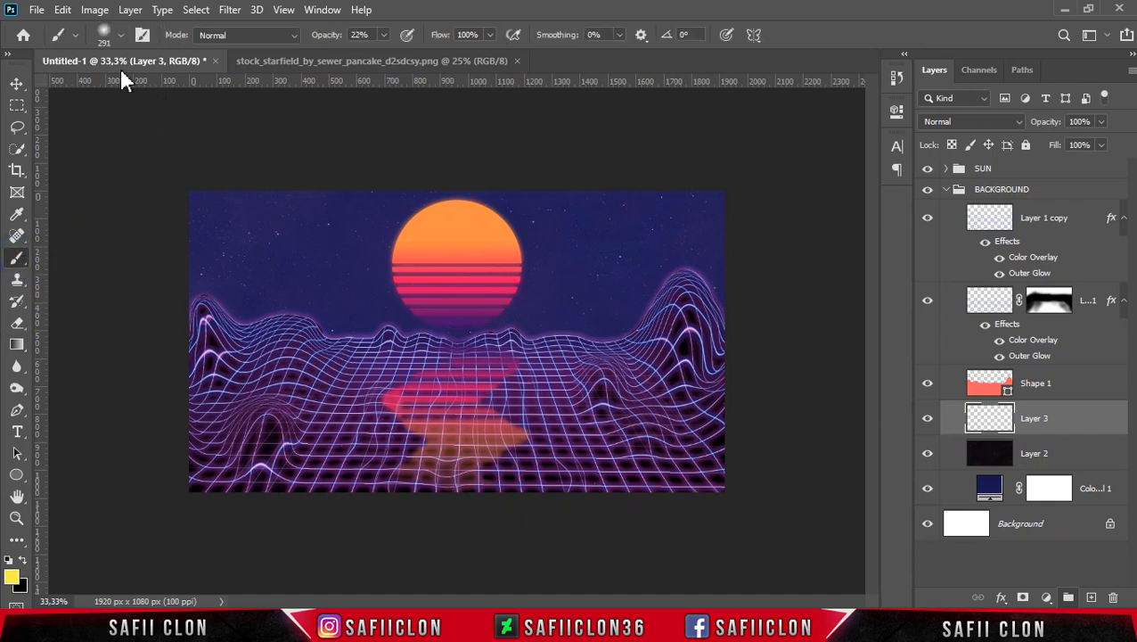
left_click(119, 37)
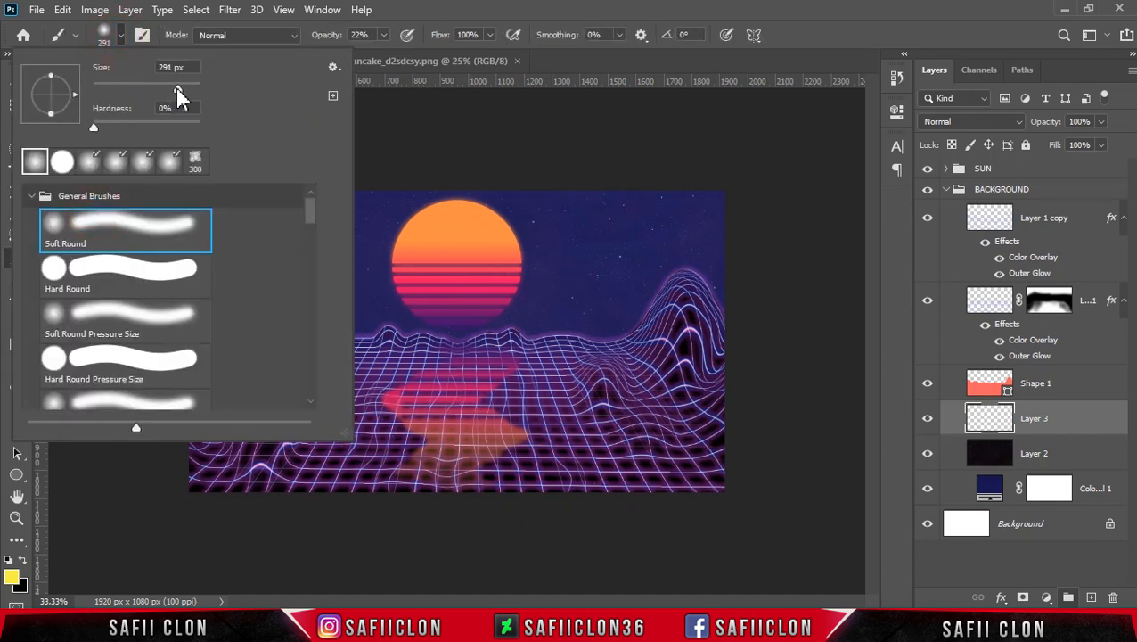
left_click(123, 38)
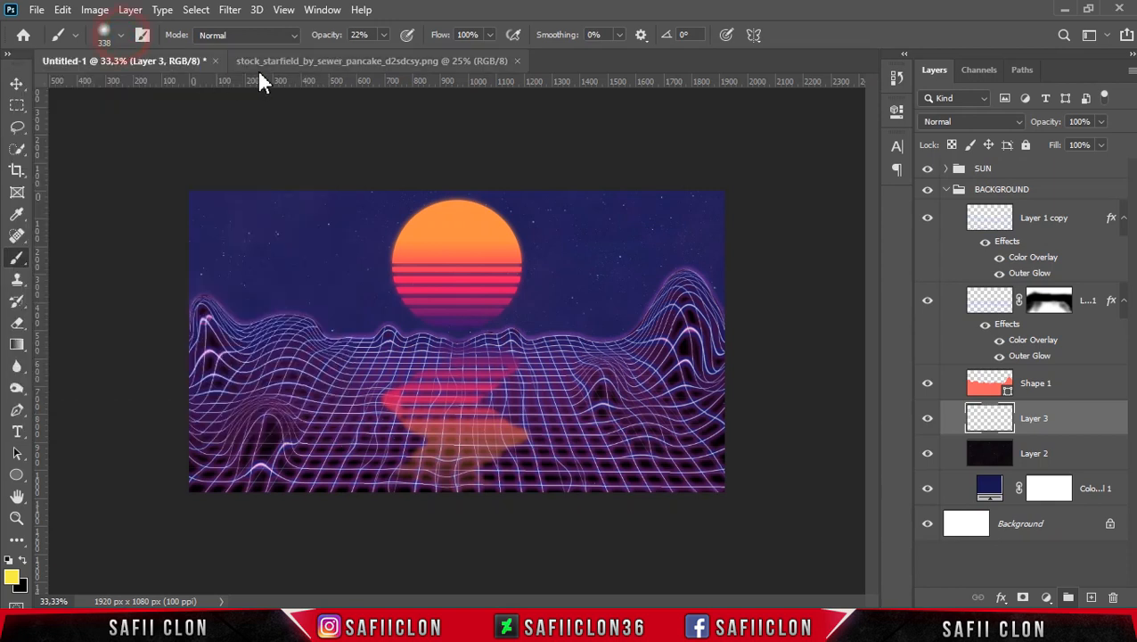
left_click(384, 35)
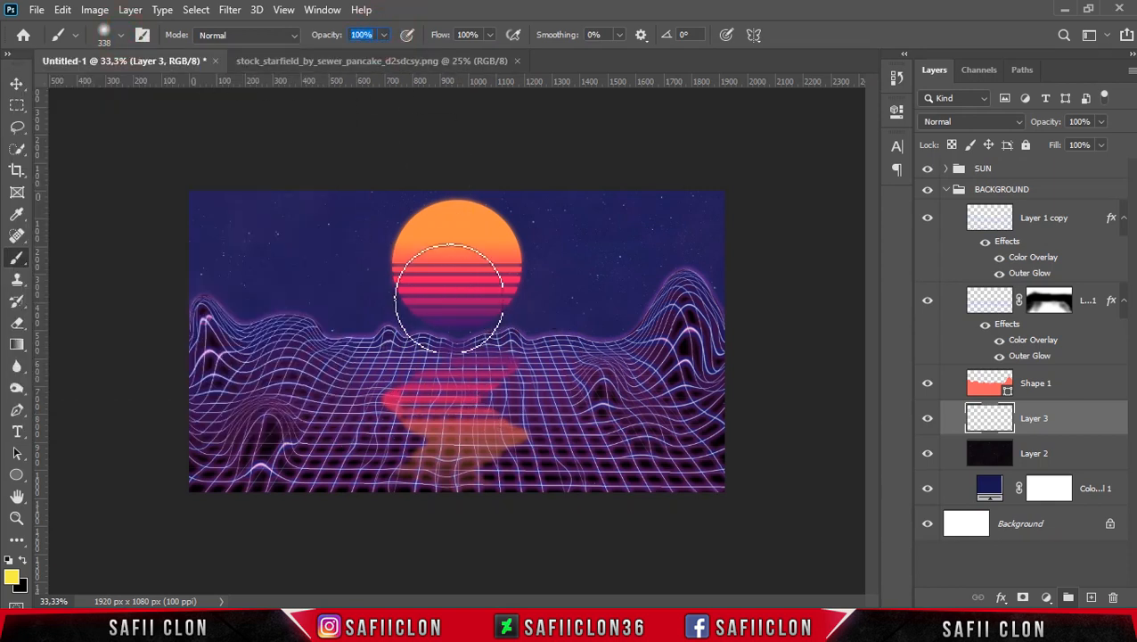
left_click(447, 310)
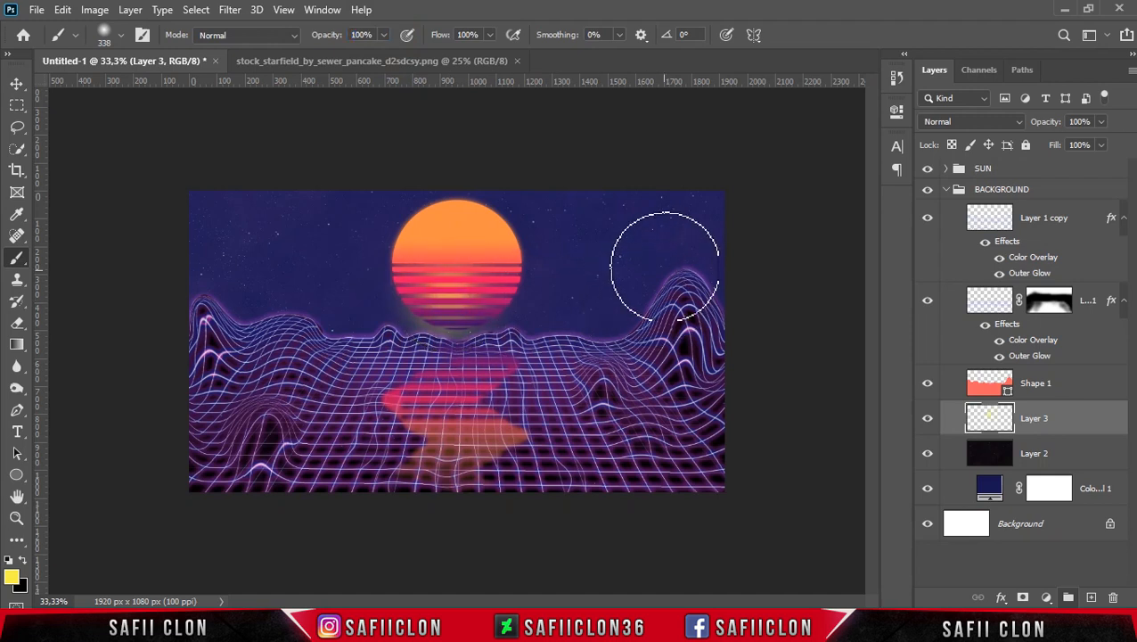
Free-transform the yellow dab into a wide horizon glow, about 851% wide and 246% high, centred behind the sun.
key("ctrl+t")
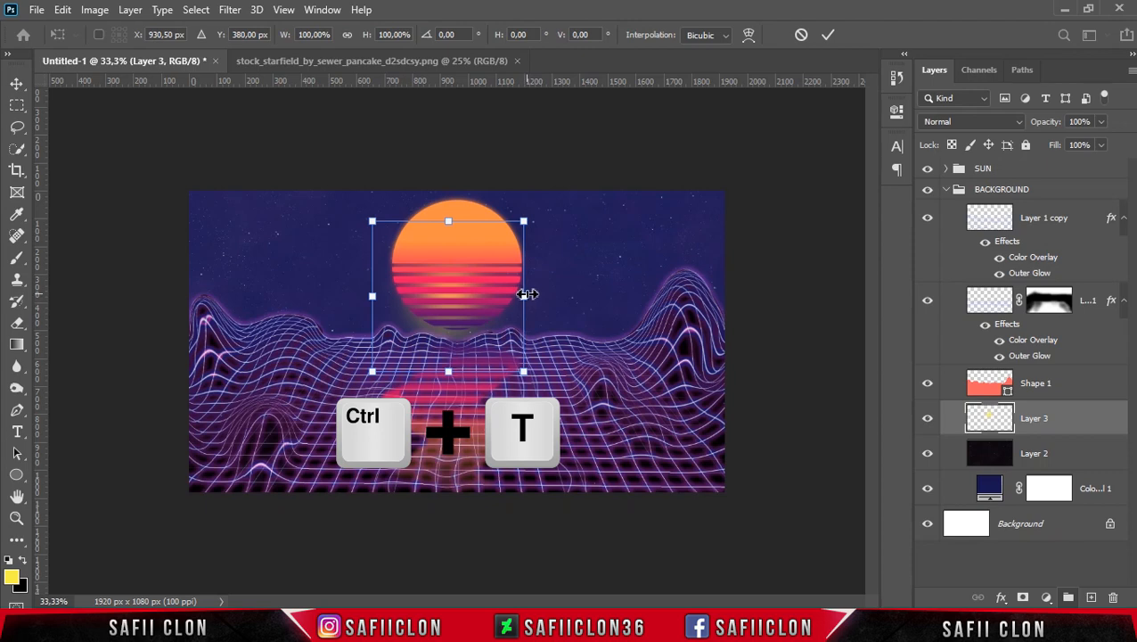
left_click_drag(528, 294, 869, 292)
left_click_drag(514, 312, 523, 356)
left_click_drag(457, 246, 478, 169)
scroll(477, 171, "down", 1)
scroll(481, 178, "down", 1)
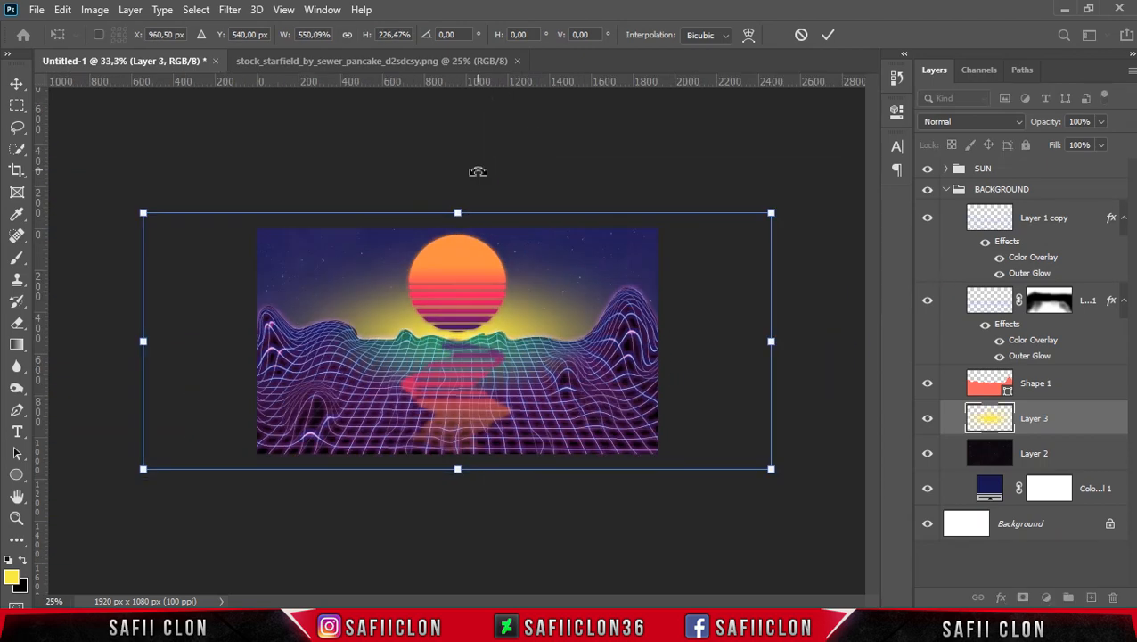
left_click_drag(769, 339, 929, 338)
left_click_drag(584, 372, 543, 347)
left_click_drag(458, 212, 457, 199)
left_click_drag(493, 329, 493, 339)
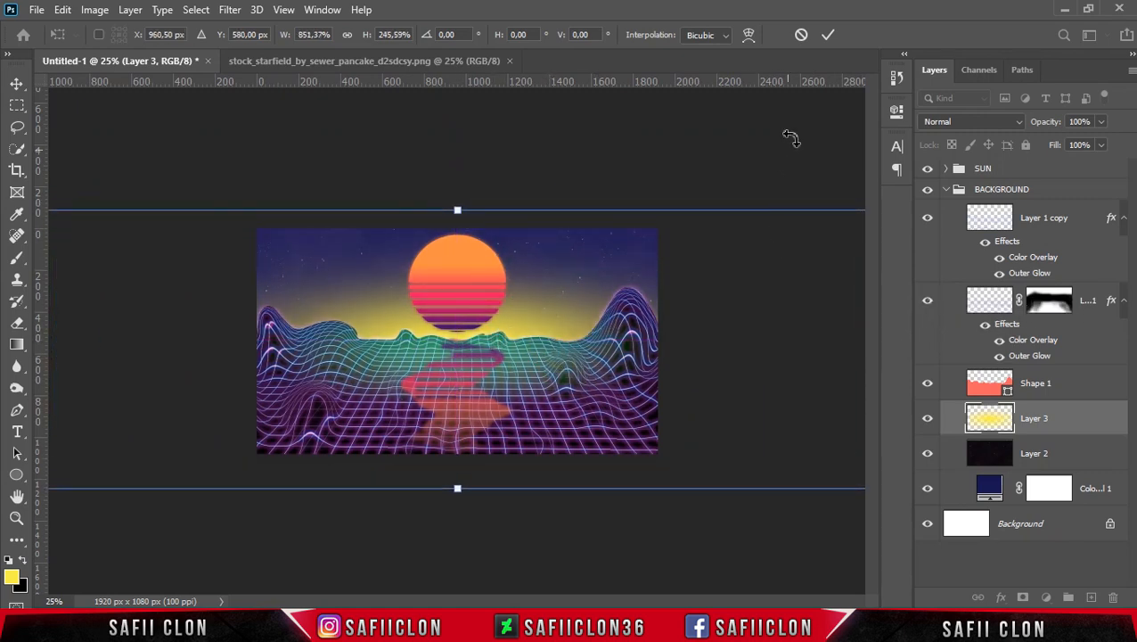
left_click(828, 36)
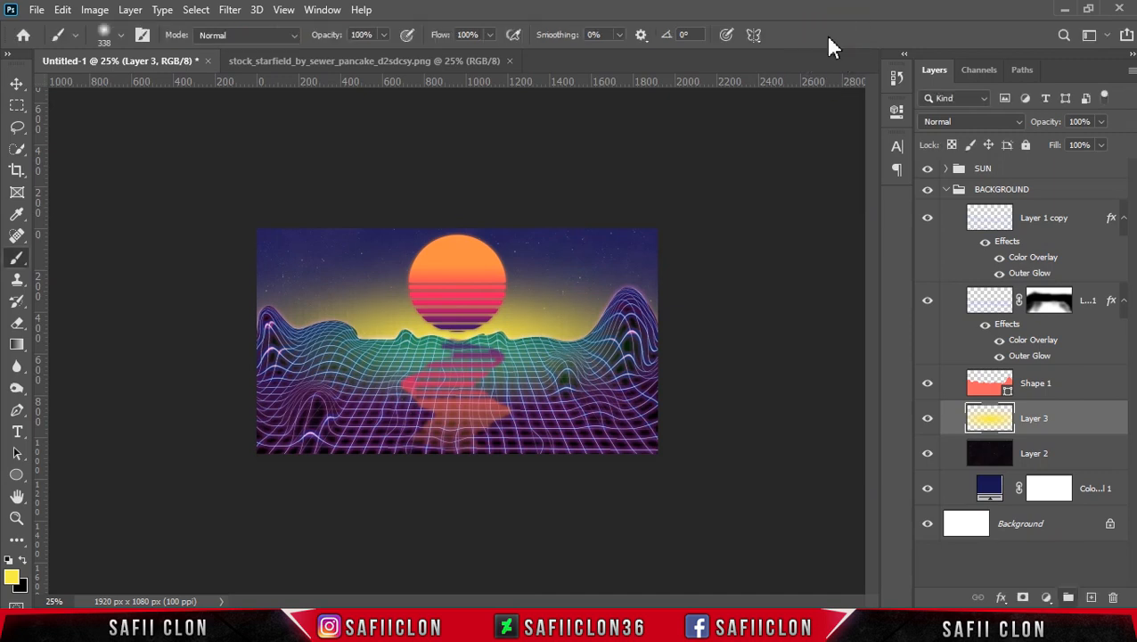
Mask the yellow glow with the outline of Shape 1 and invert the mask so the glow stays above the mountains, comparing it on and off.
left_click(987, 384, "ctrl")
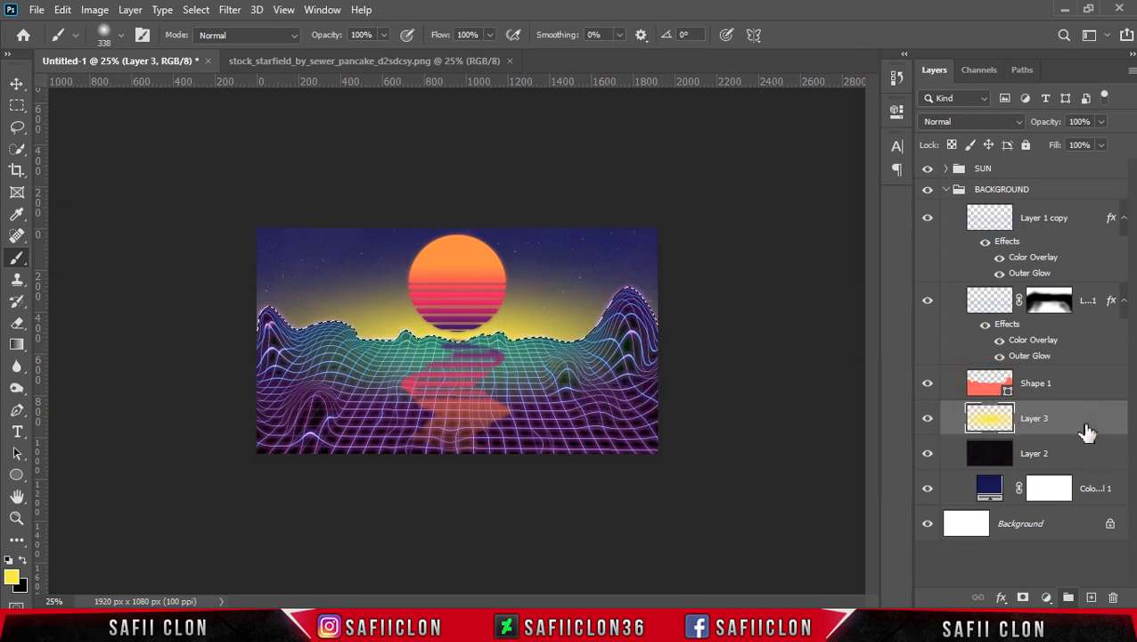
left_click(1023, 597)
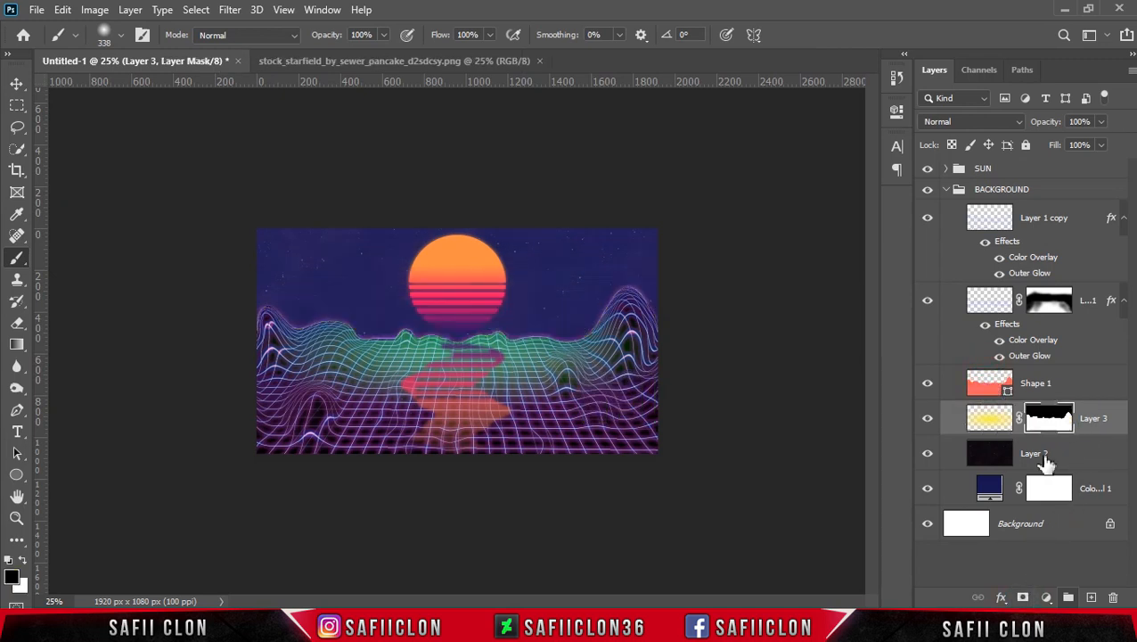
key("ctrl+i")
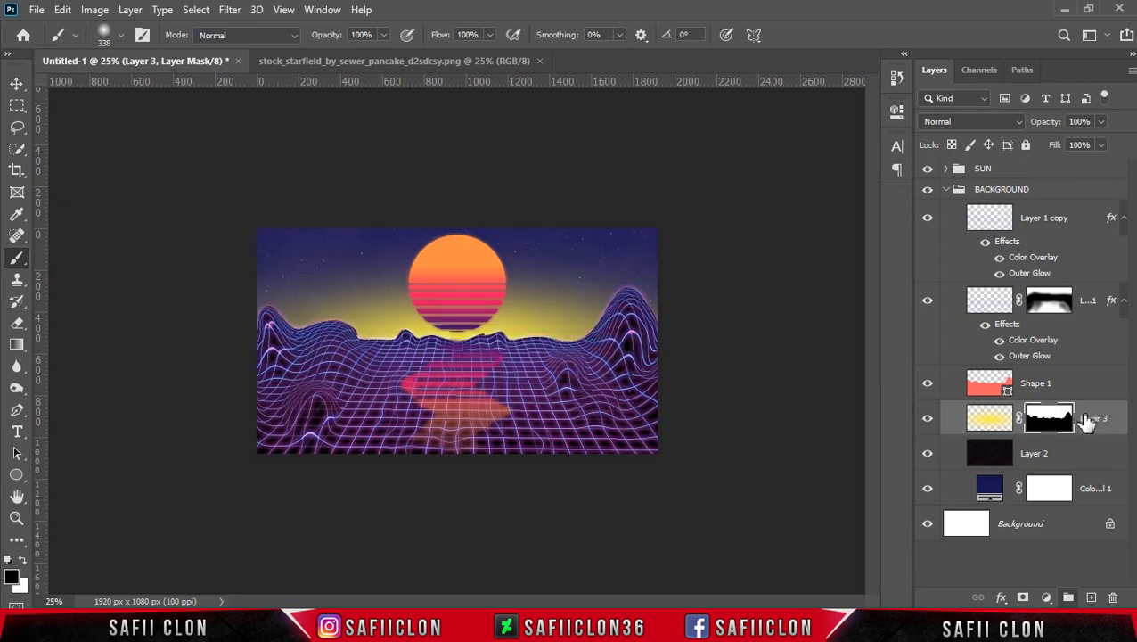
left_click(928, 422)
left_click(928, 423)
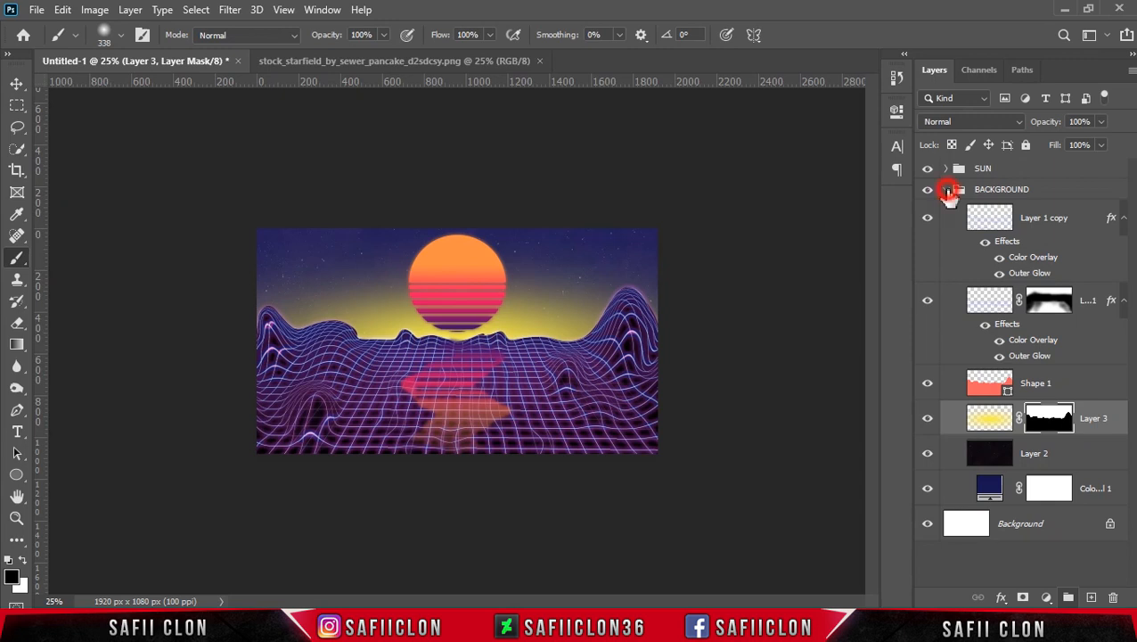
Collapse the BACKGROUND group and add a new layer above the SUN group.
left_click(947, 191)
left_click(1039, 171)
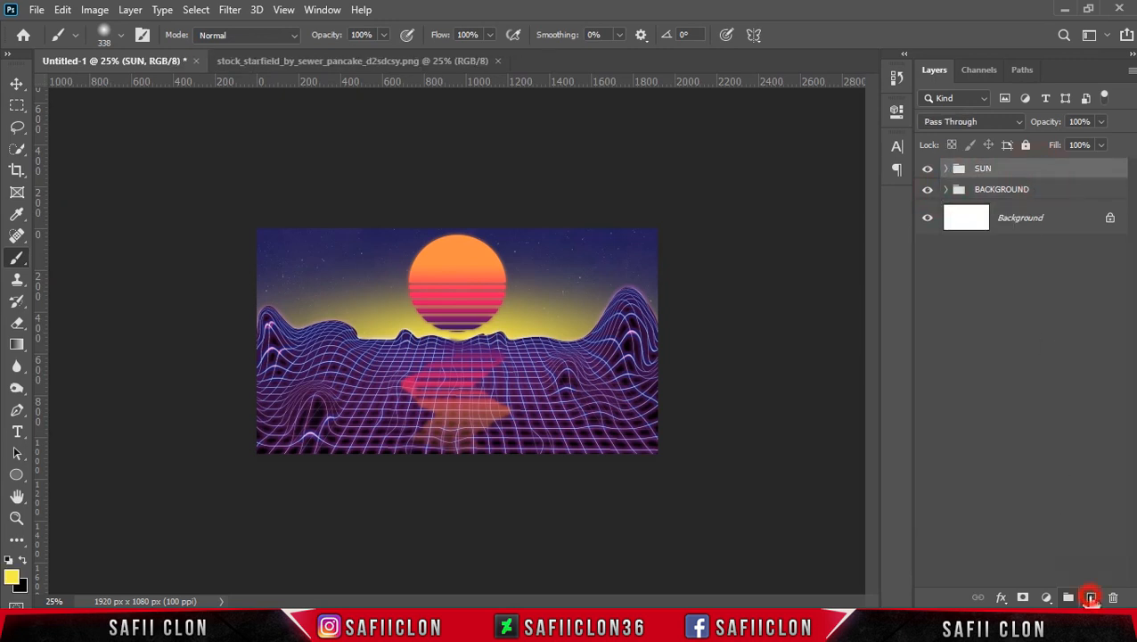
left_click(1091, 598)
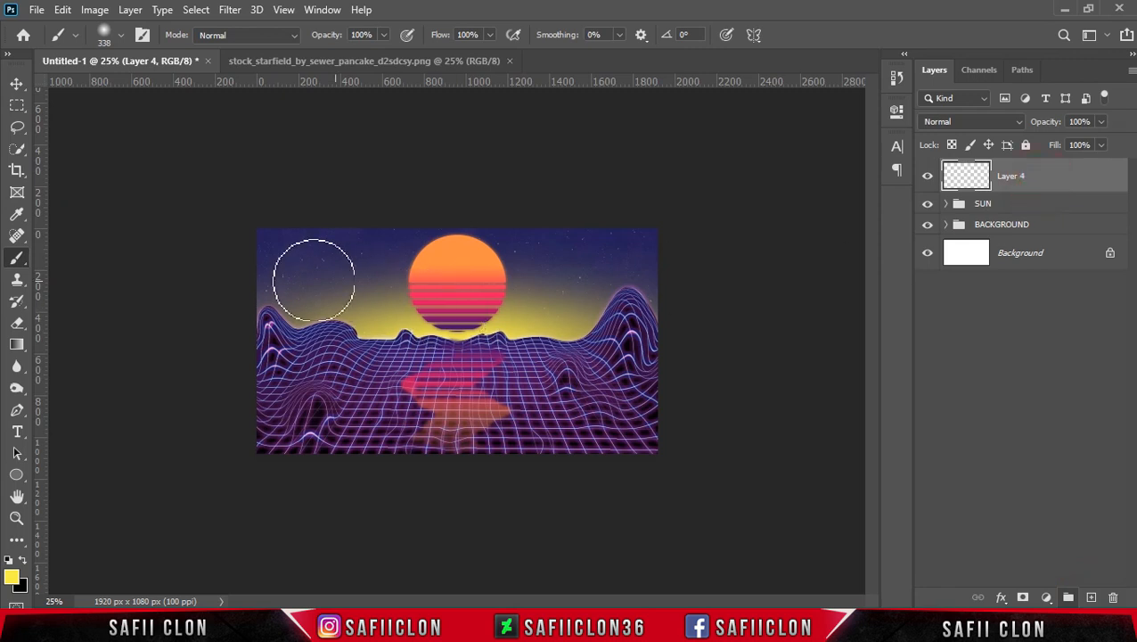
Set up a soft round brush of 338 px at 15% opacity, keeping the yellow f9ef48 foreground colour.
right_click(16, 257)
left_click(53, 256)
left_click(122, 35)
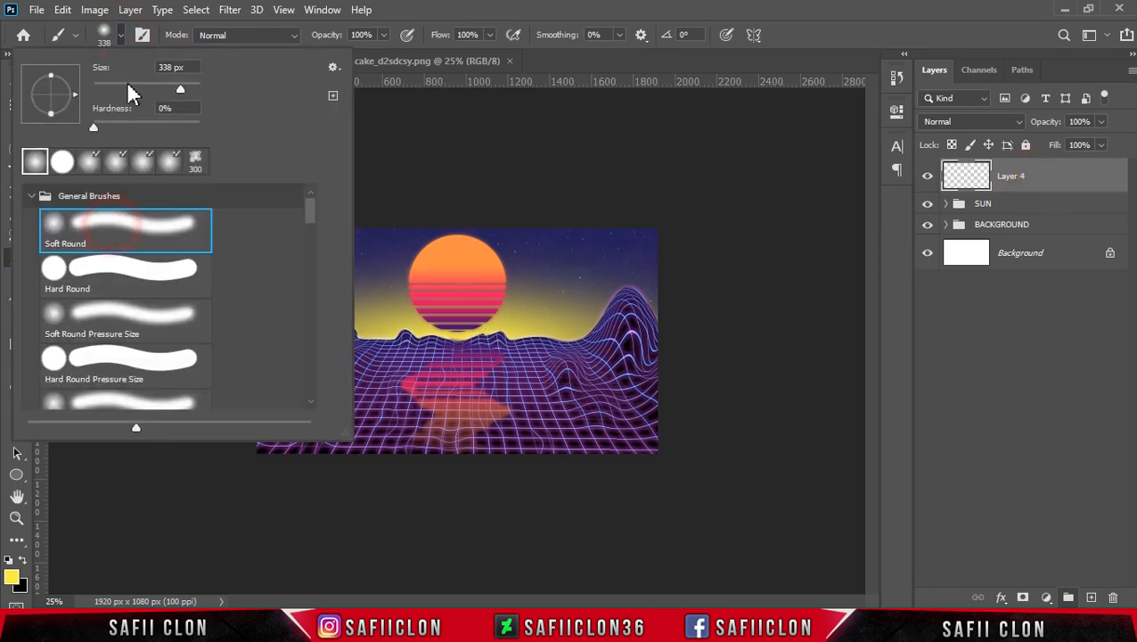
left_click(126, 35)
left_click(383, 35)
left_click_drag(386, 57, 323, 60)
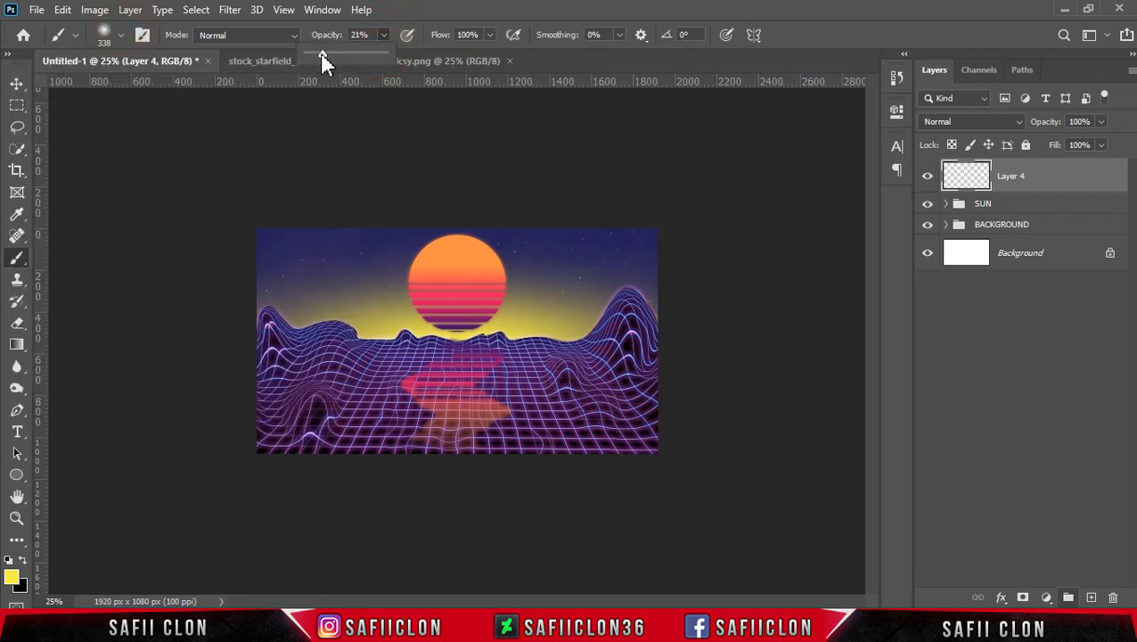
left_click(385, 36)
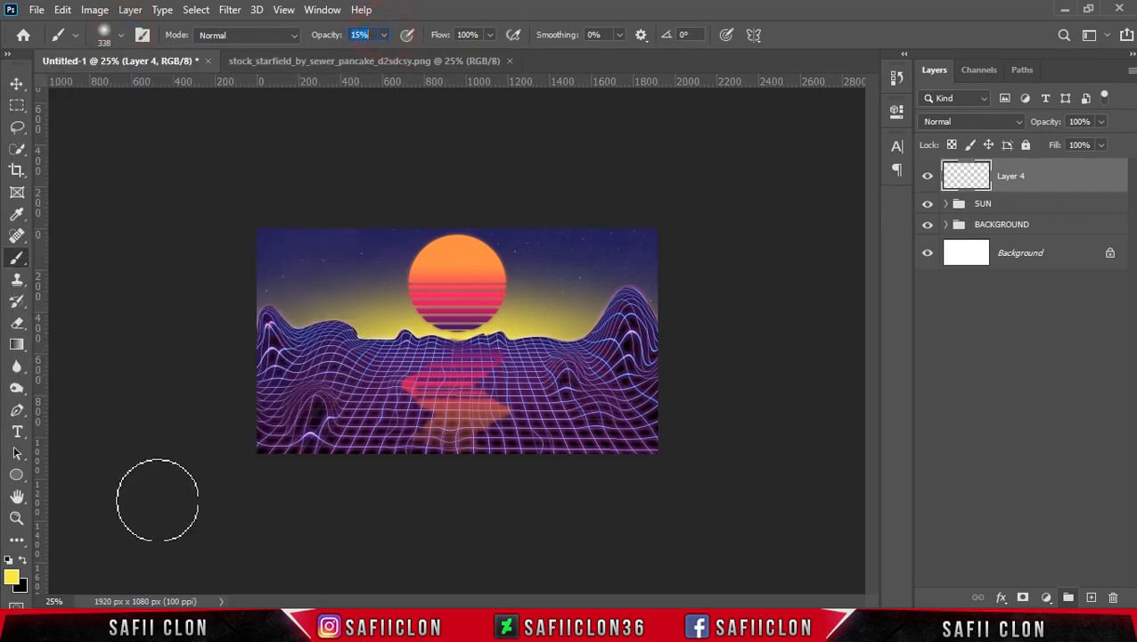
left_click(11, 579)
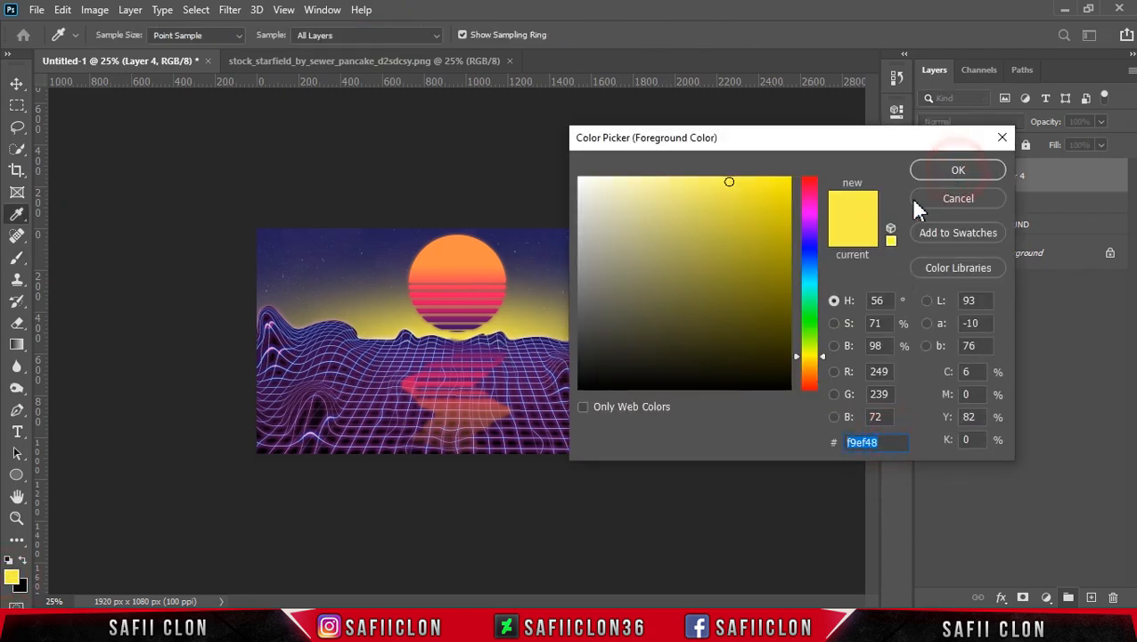
key("Return")
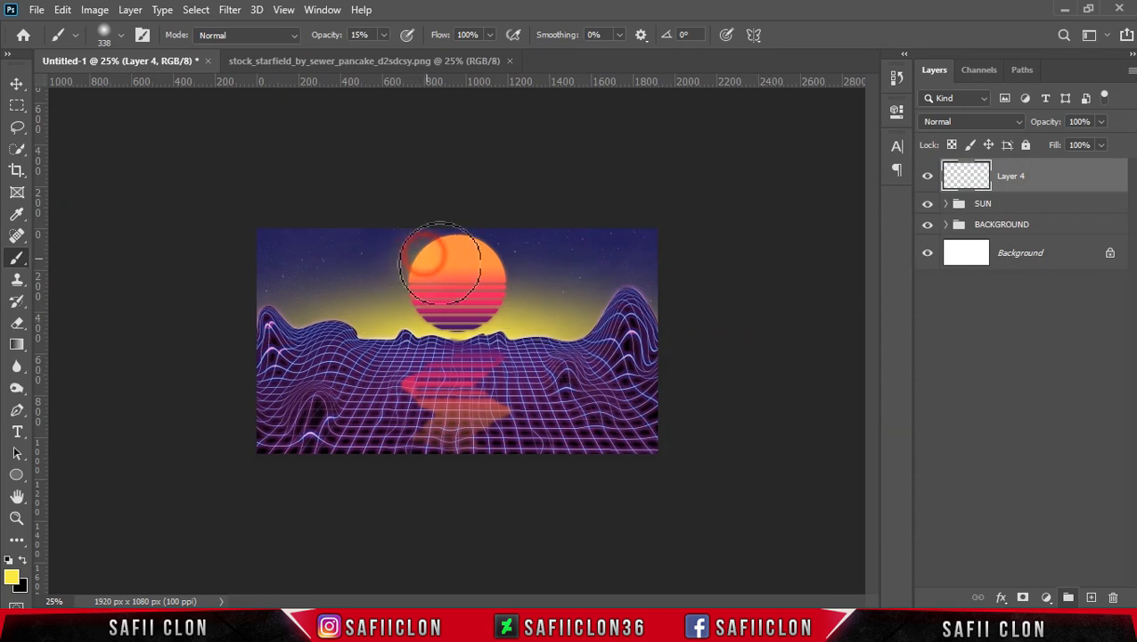
Set the new layer's blend mode to Overlay and dab faint yellow light around the sun with a 400 px brush, comparing the layer on and off.
left_click(984, 123)
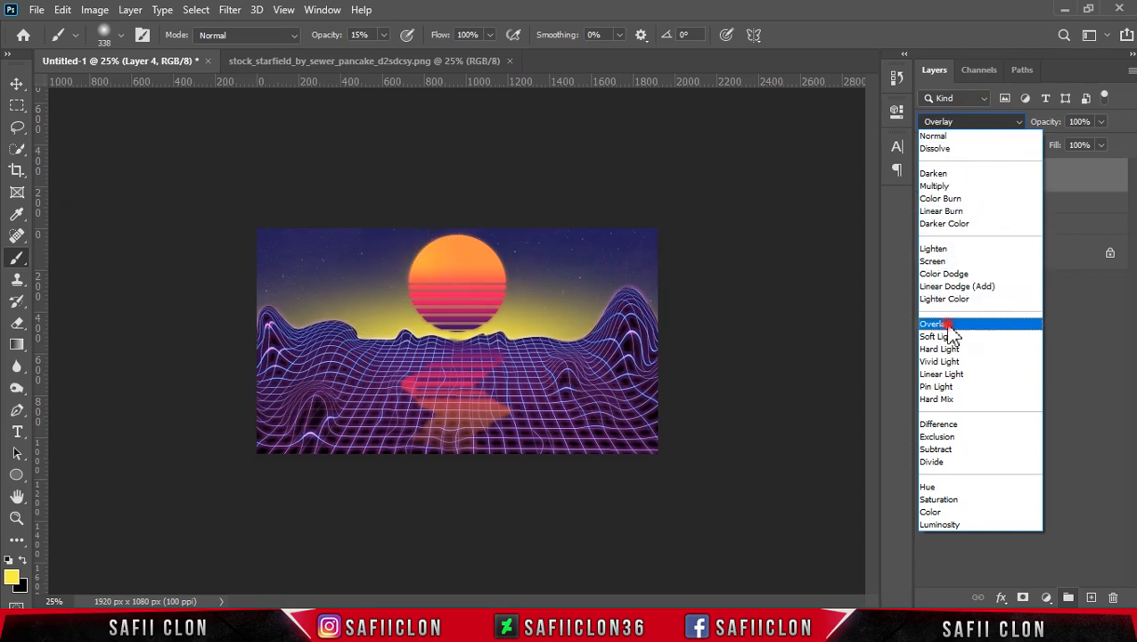
left_click(952, 326)
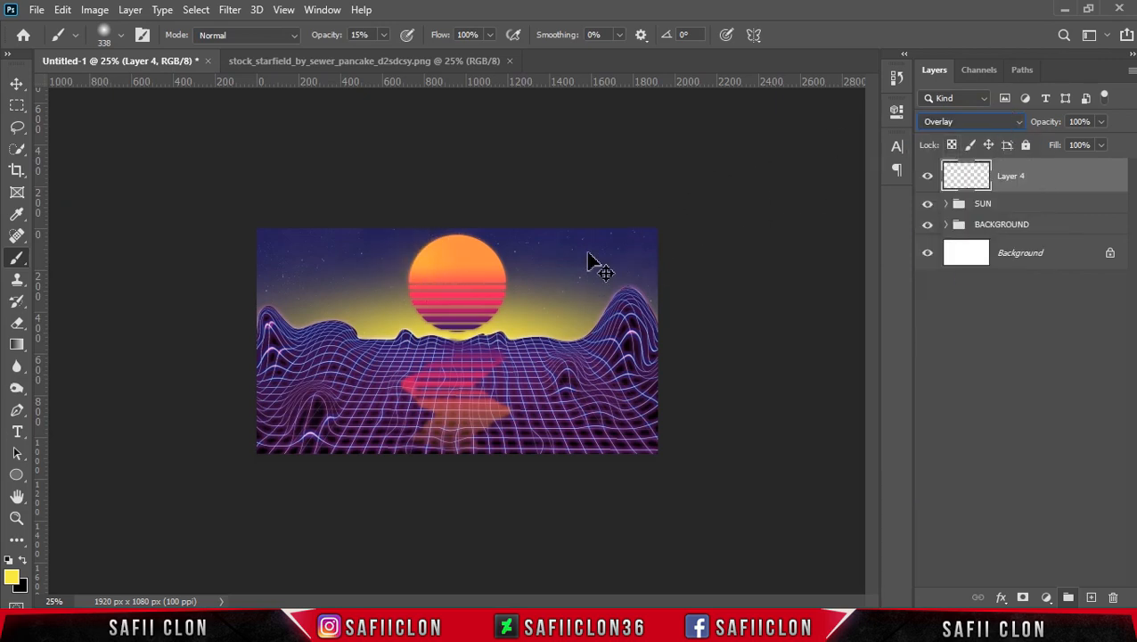
key("ctrl+plus")
key("bracketright")
key("bracketright")
key("bracketright")
left_click(536, 283)
key("bracketleft")
key("bracketleft")
left_click(511, 233)
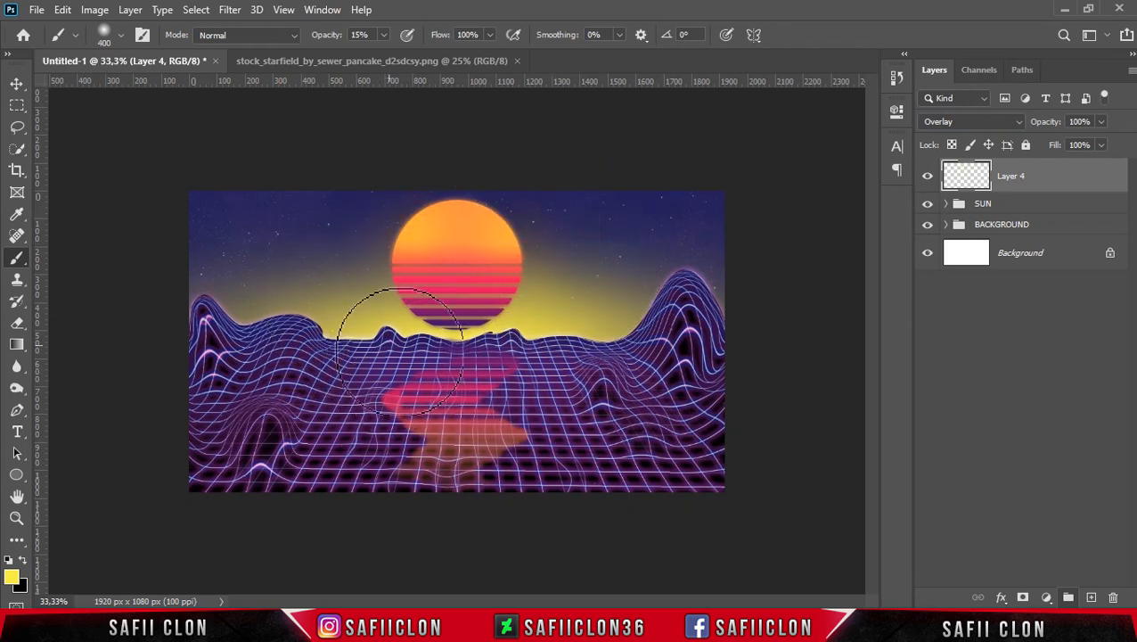
left_click(547, 232)
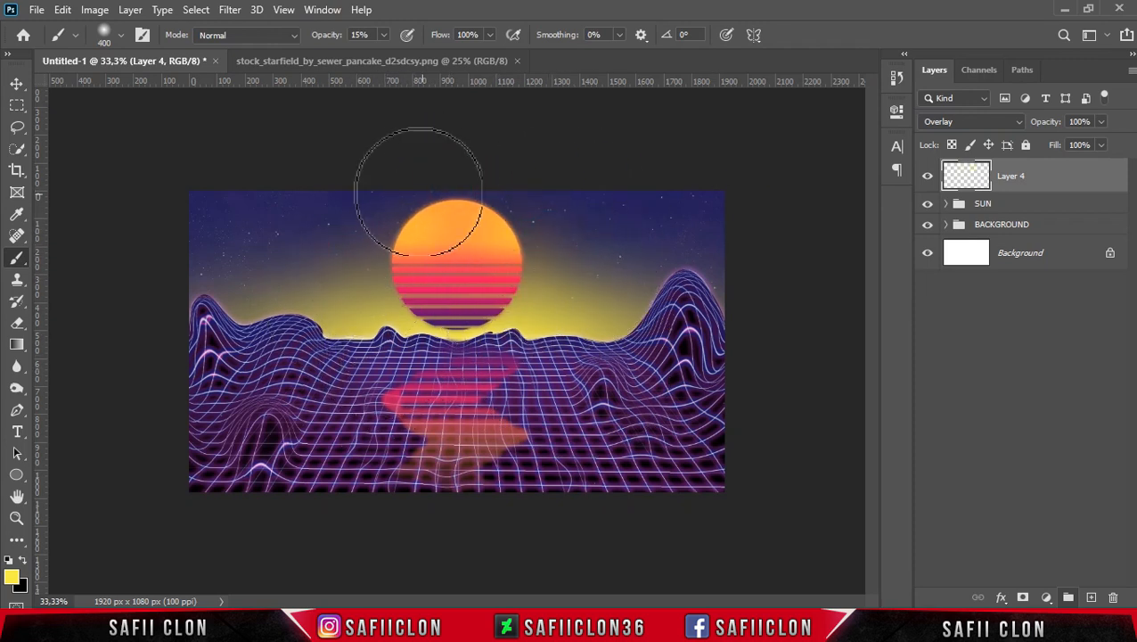
left_click(927, 176)
left_click(926, 176)
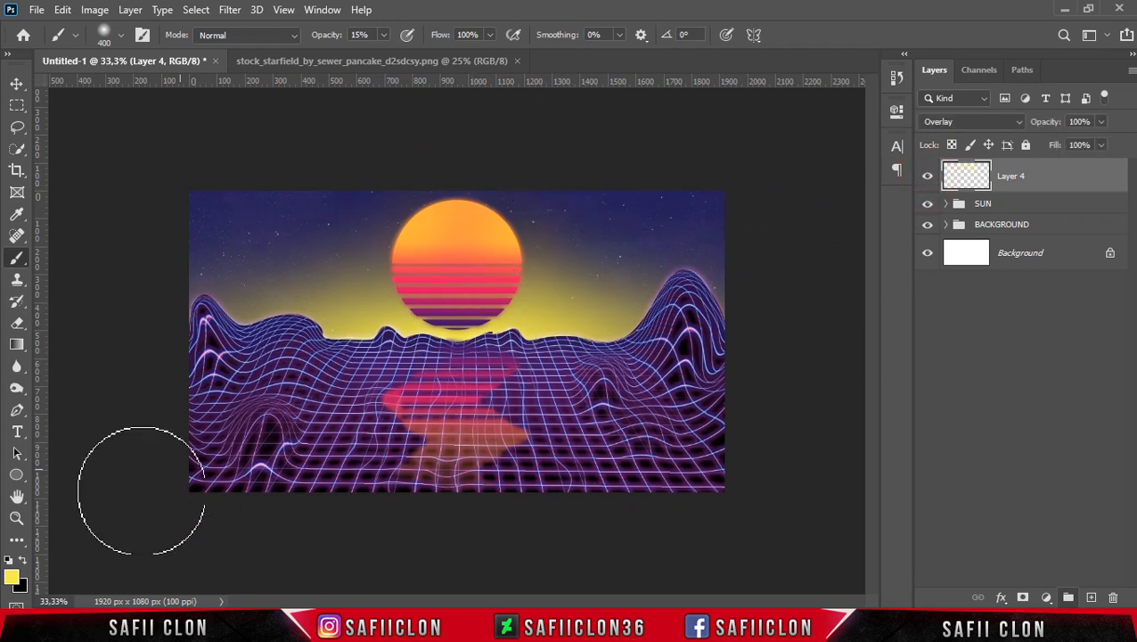
Move the yellow to the background colour, set the foreground colour to green 2df193 and return to the Brush tool.
left_click(22, 560)
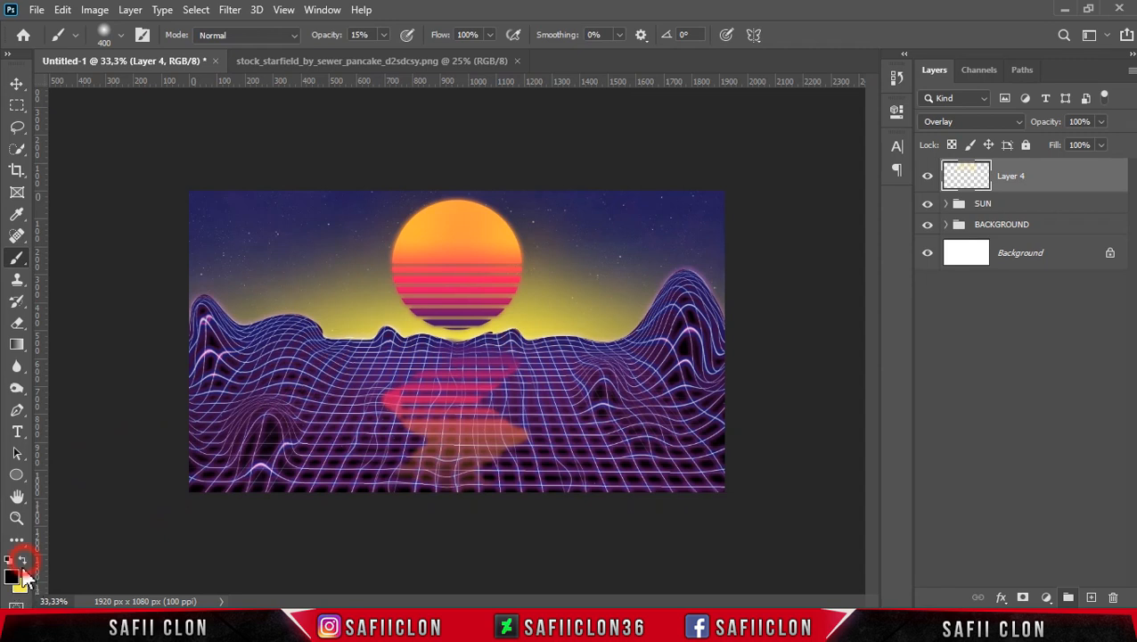
left_click(18, 581)
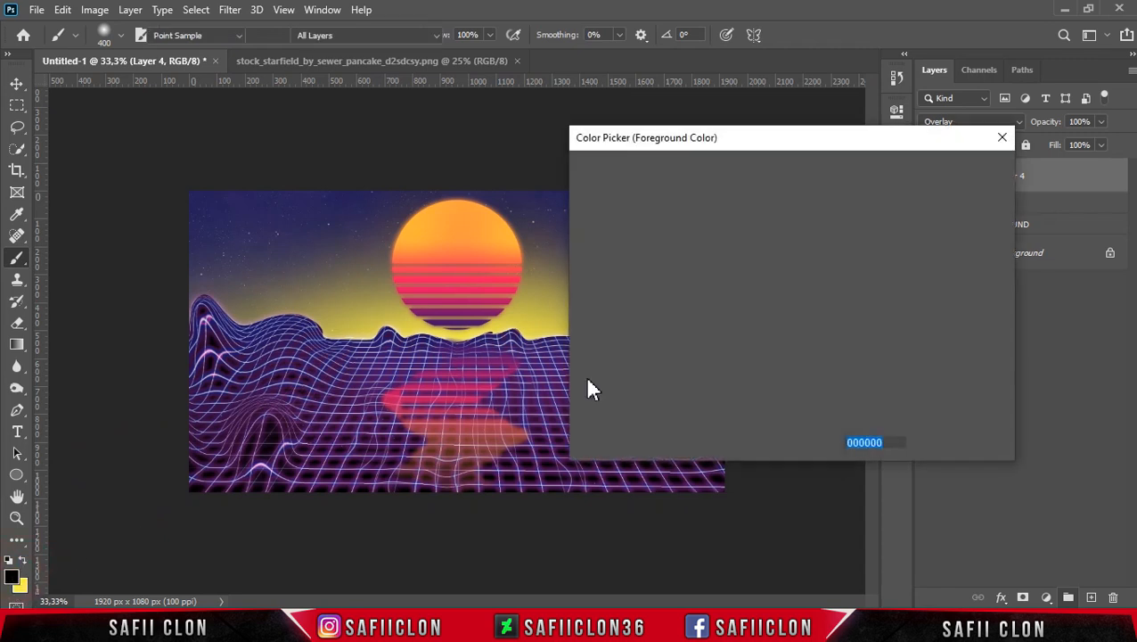
left_click(882, 443)
type("2")
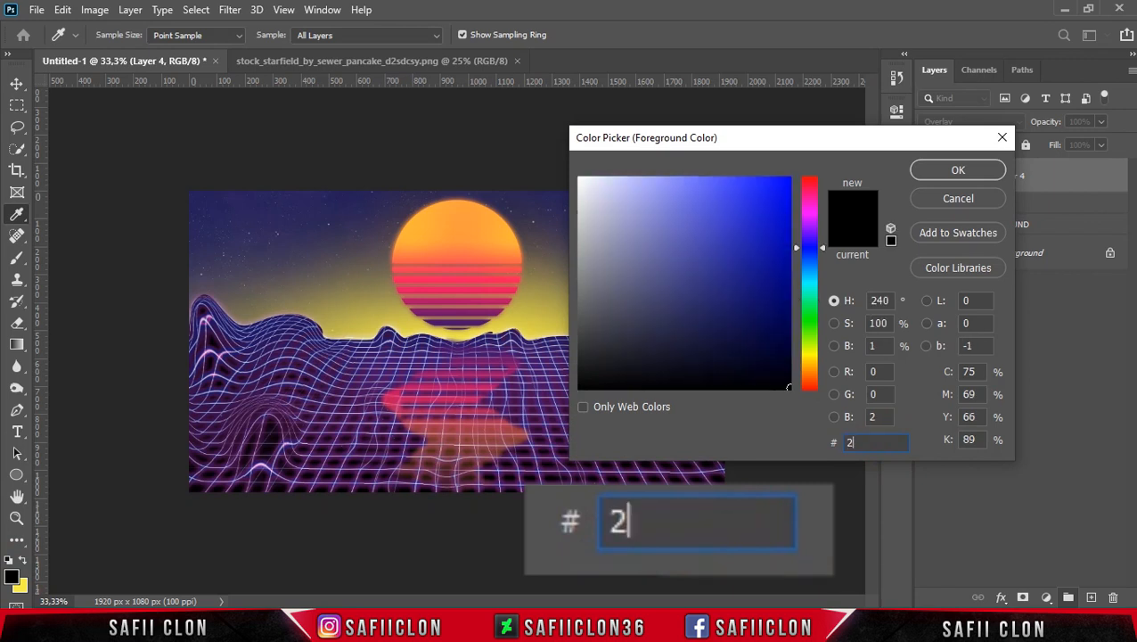
type("df")
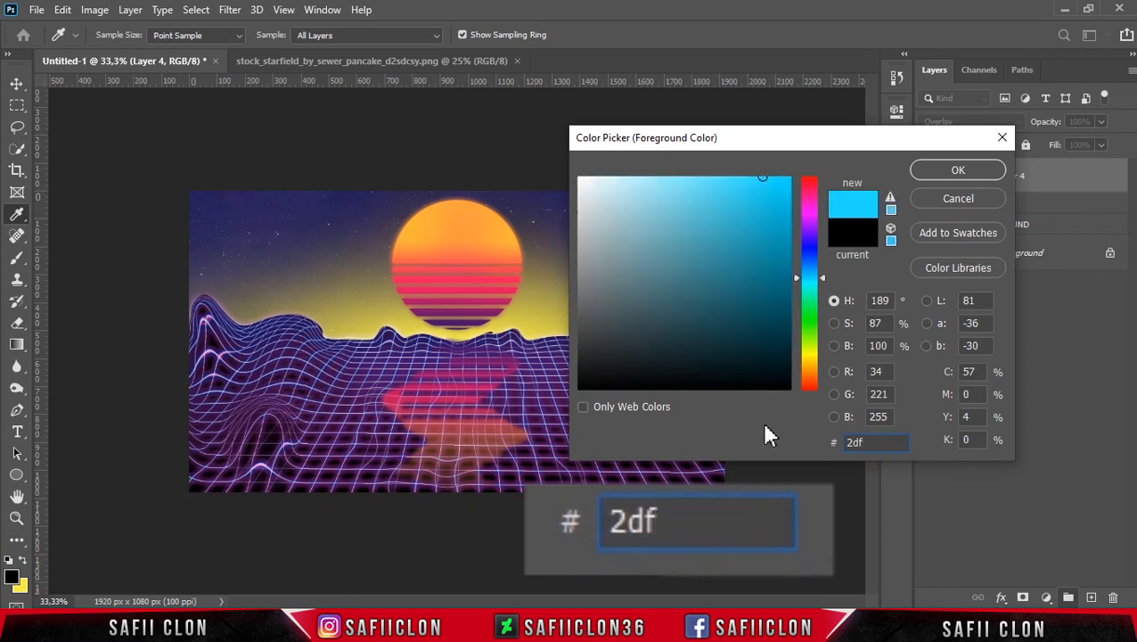
type("193")
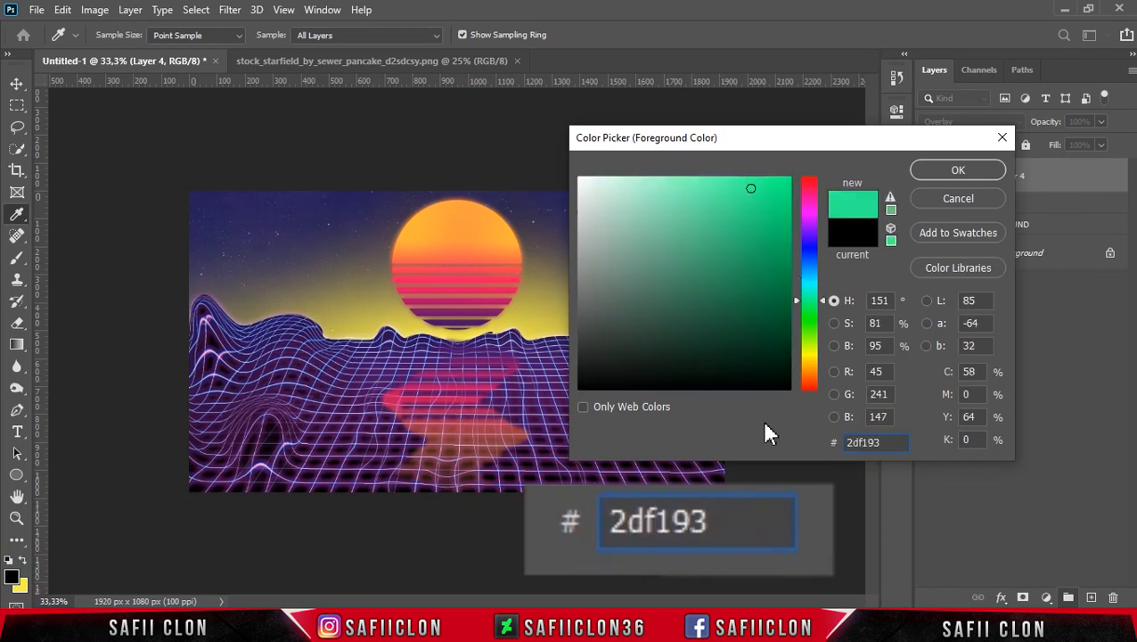
left_click_drag(895, 442, 815, 457)
left_click(947, 174)
key("b")
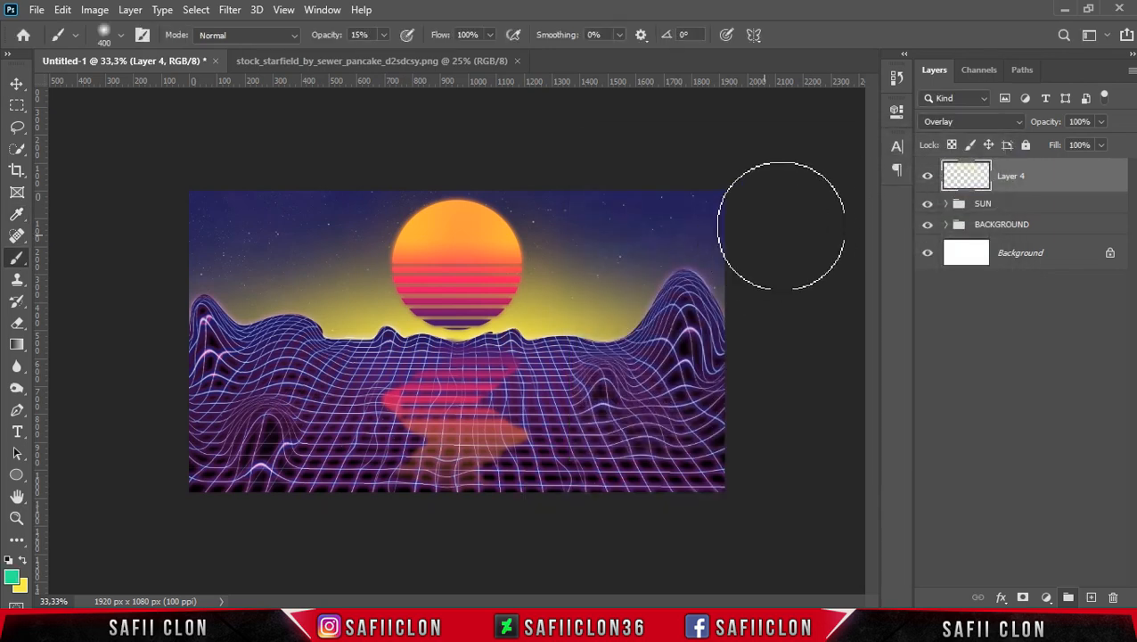
Paint soft green light on Layer 4 across the upper grid and mountains along the horizon, using a brush of about 200 px.
key("bracketleft")
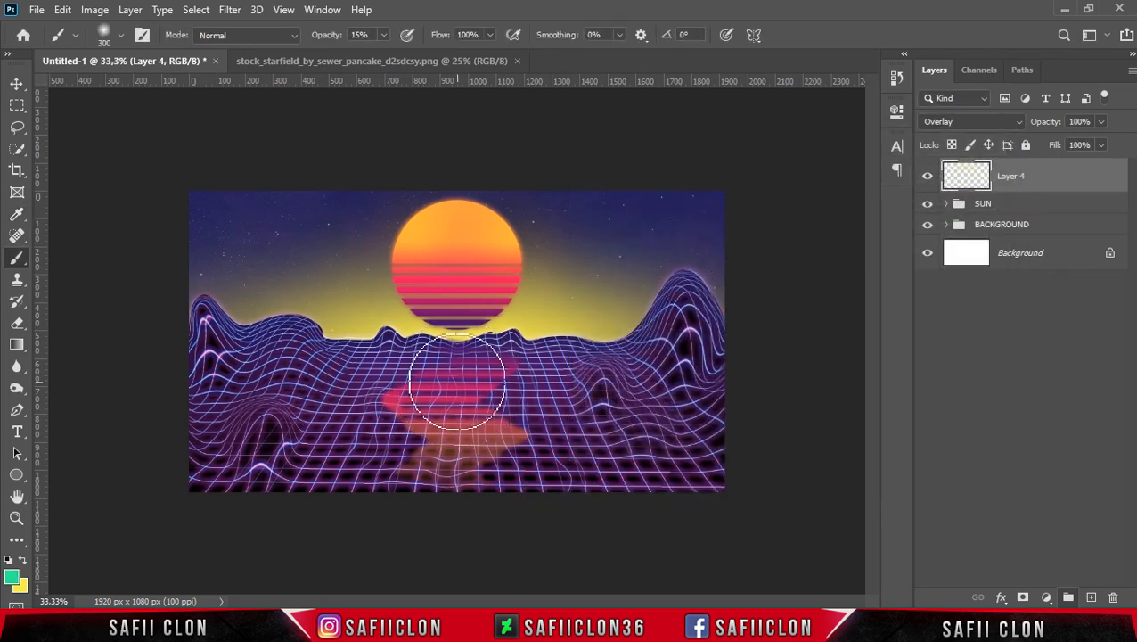
key("bracketleft")
mouse_move(569, 366)
left_mouse_down()
mouse_move(293, 352)
mouse_move(376, 387)
mouse_move(599, 372)
mouse_move(650, 350)
mouse_move(593, 365)
mouse_move(391, 371)
mouse_move(543, 368)
mouse_move(352, 359)
left_mouse_up()
key("bracketleft")
key("bracketleft")
key("bracketleft")
mouse_move(225, 324)
left_mouse_down()
mouse_move(317, 339)
mouse_move(379, 379)
left_mouse_up()
key("bracketright")
key("bracketright")
left_click_drag(383, 345, 520, 340)
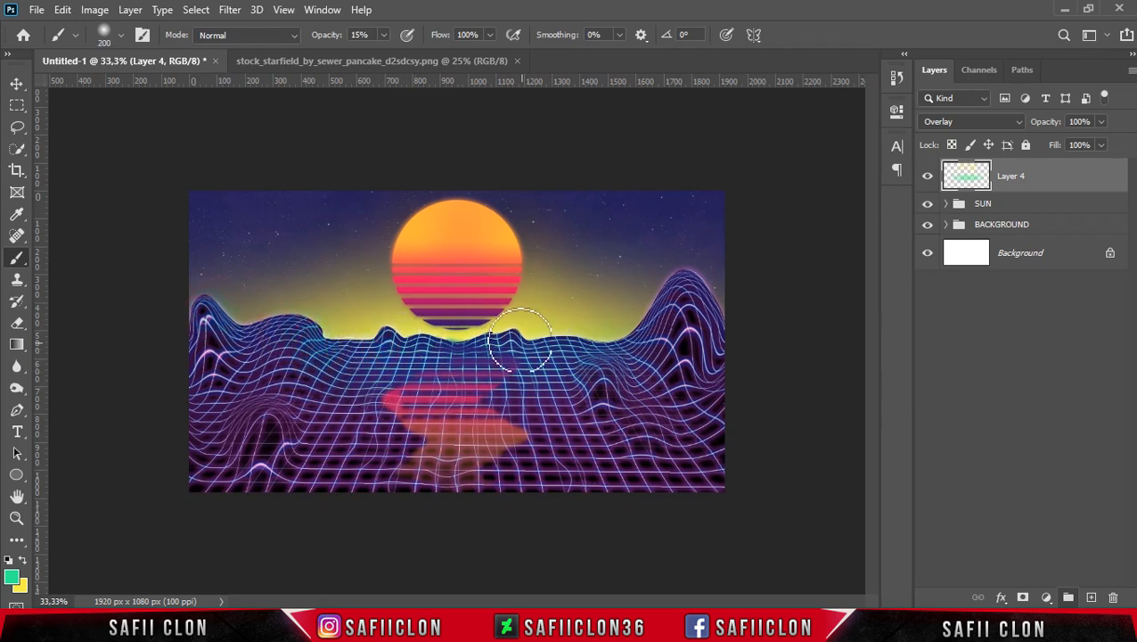
mouse_move(447, 403)
left_mouse_down()
mouse_move(338, 382)
mouse_move(584, 355)
left_mouse_up()
left_click(622, 325)
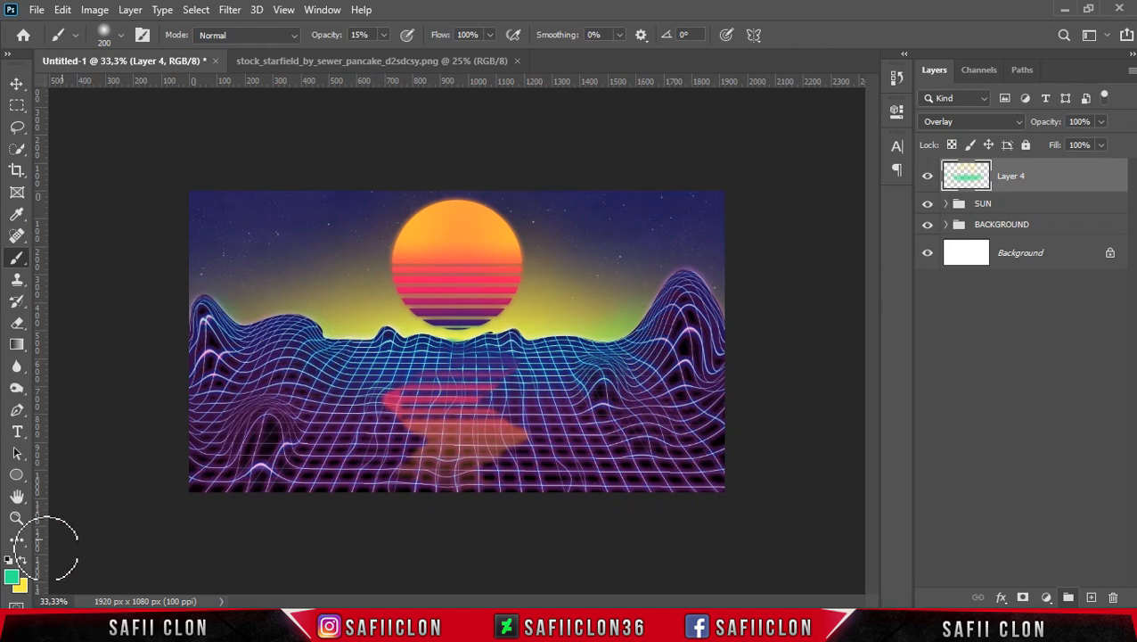
Change the foreground colour to red f12d44 and return to the Brush tool.
left_click(10, 579)
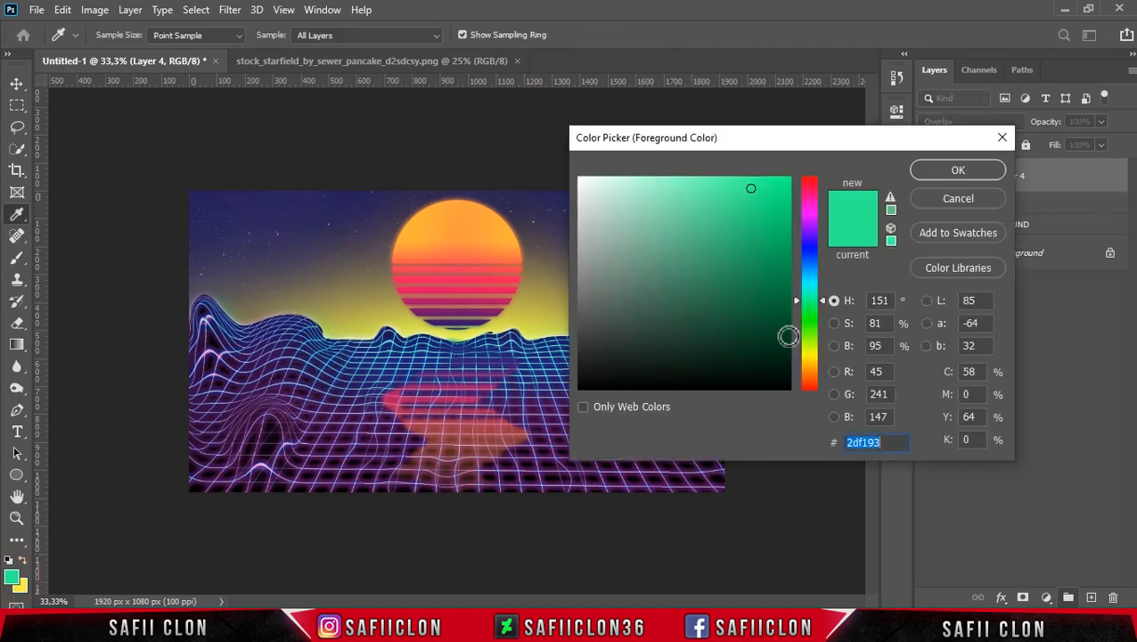
left_click_drag(809, 321, 820, 189)
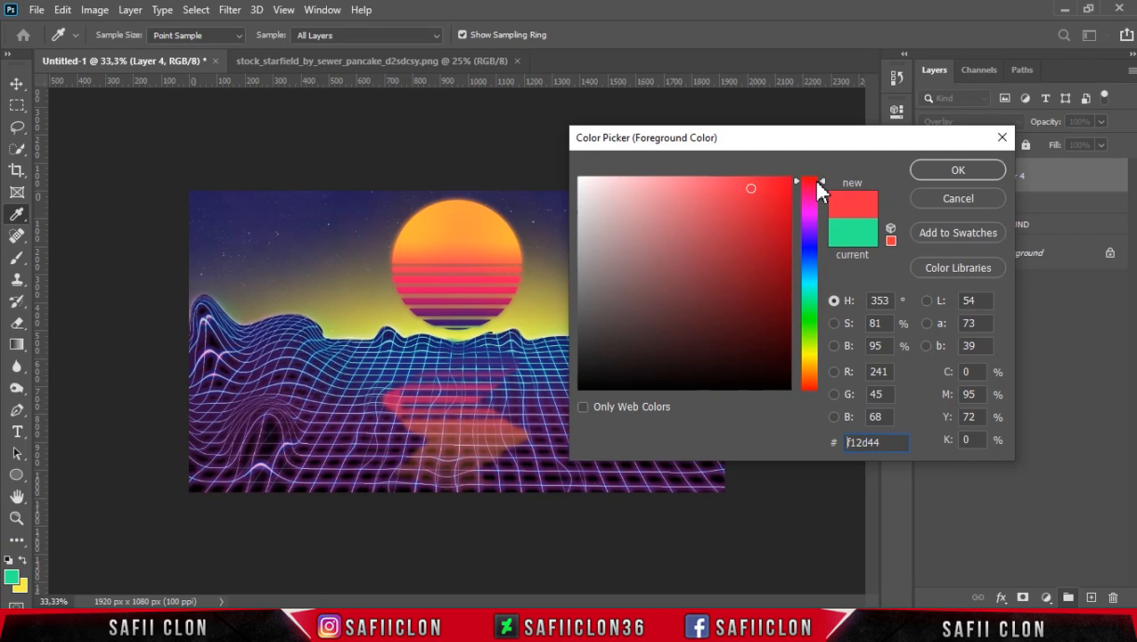
left_click(958, 170)
key("b")
Paint soft red light over the lower corners of the grid with a 600 px brush and switch to the Move tool.
key("bracketright")
key("bracketright")
key("bracketright")
mouse_move(163, 456)
left_mouse_down()
mouse_move(214, 512)
mouse_move(317, 514)
left_mouse_up()
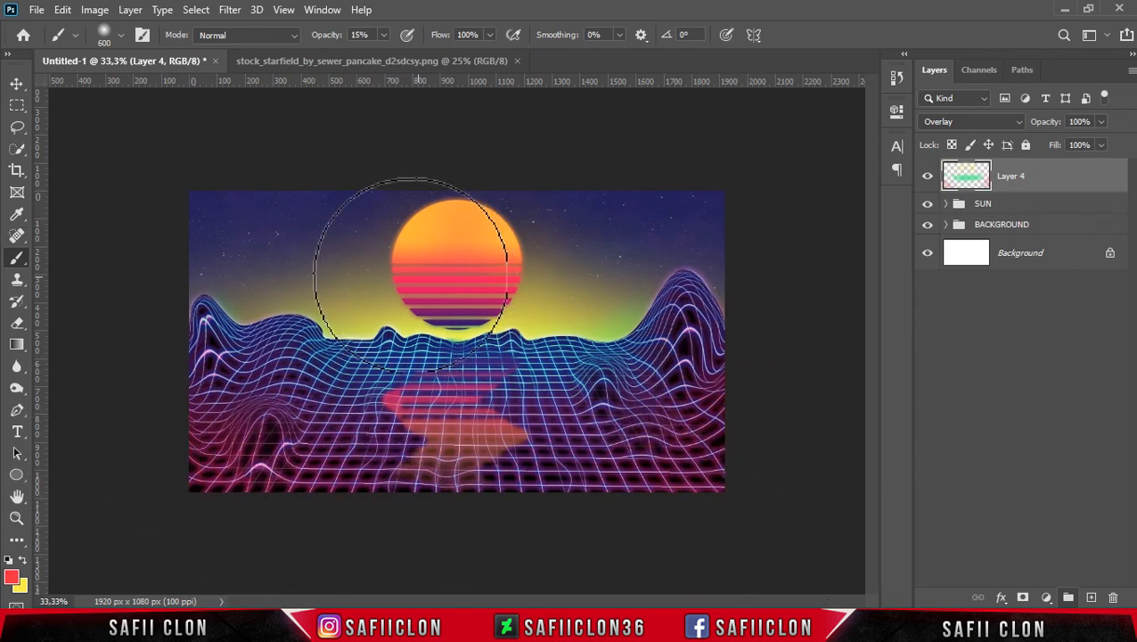
left_click(16, 82)
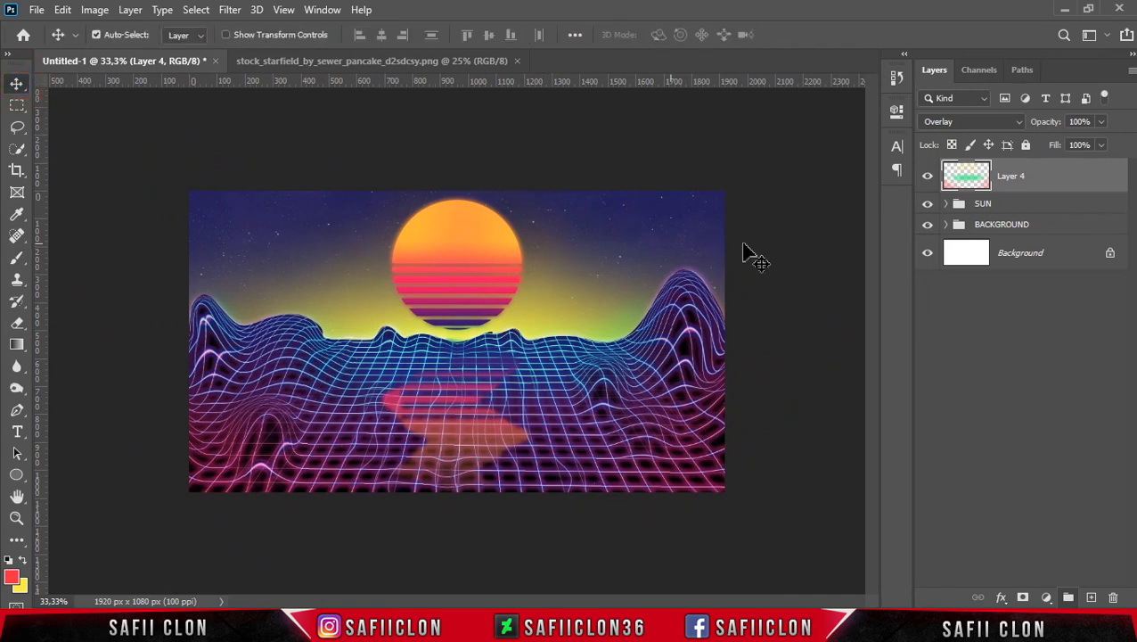
Increase the Gaussian Blur radius on Ellipse 1 copy in the SUN group to spread a wider glow around the sun.
left_click(946, 203)
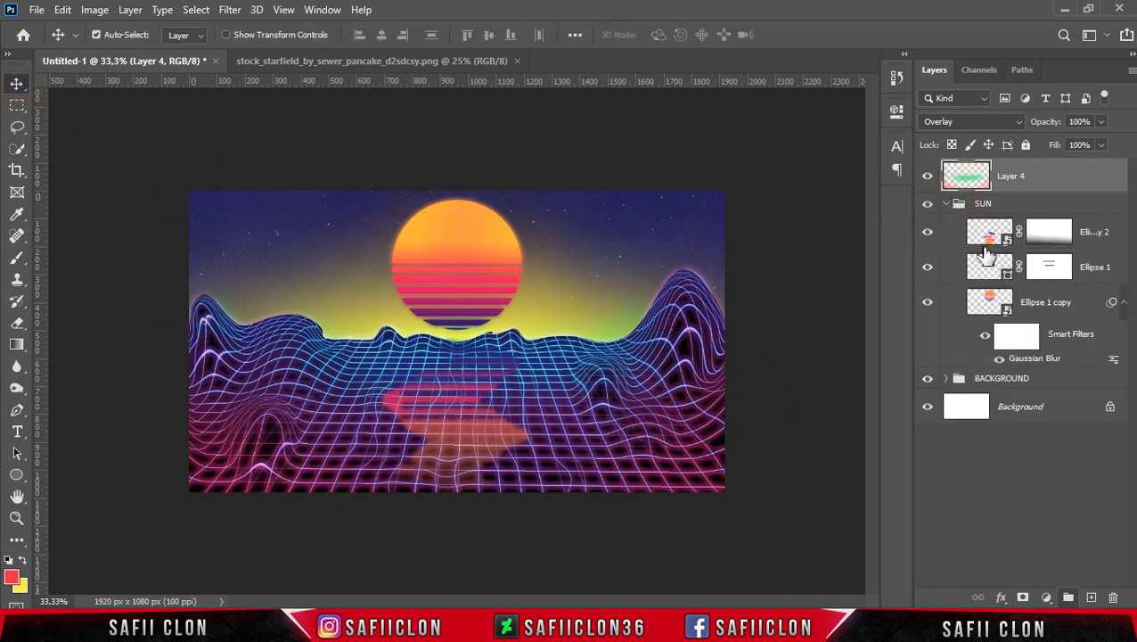
left_click(1086, 303)
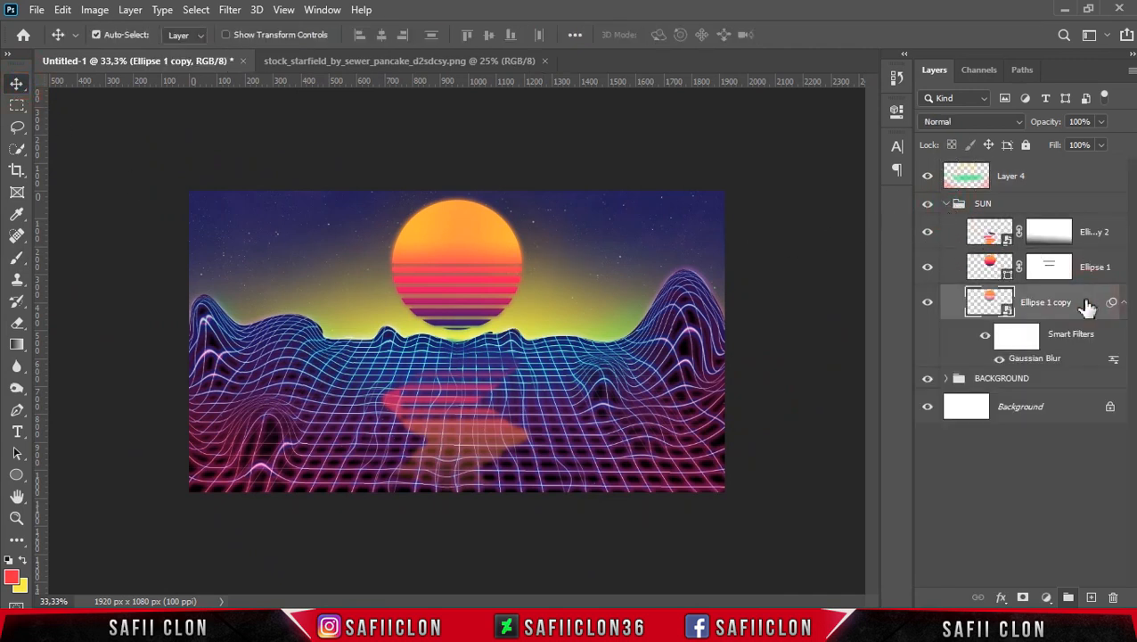
double_click(1043, 360)
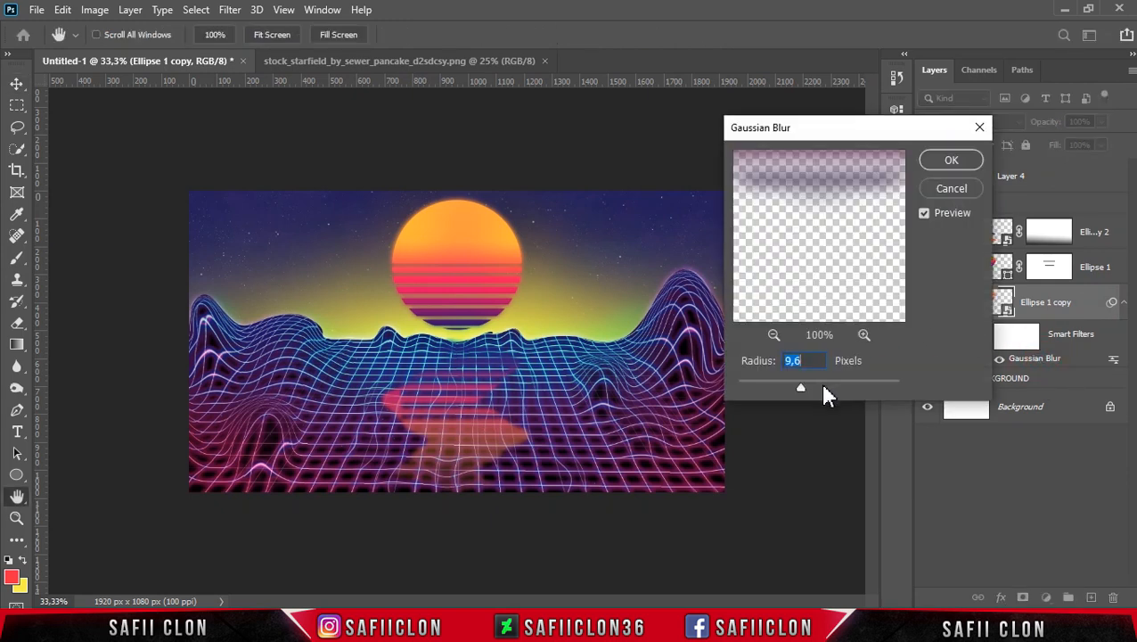
left_click(825, 389)
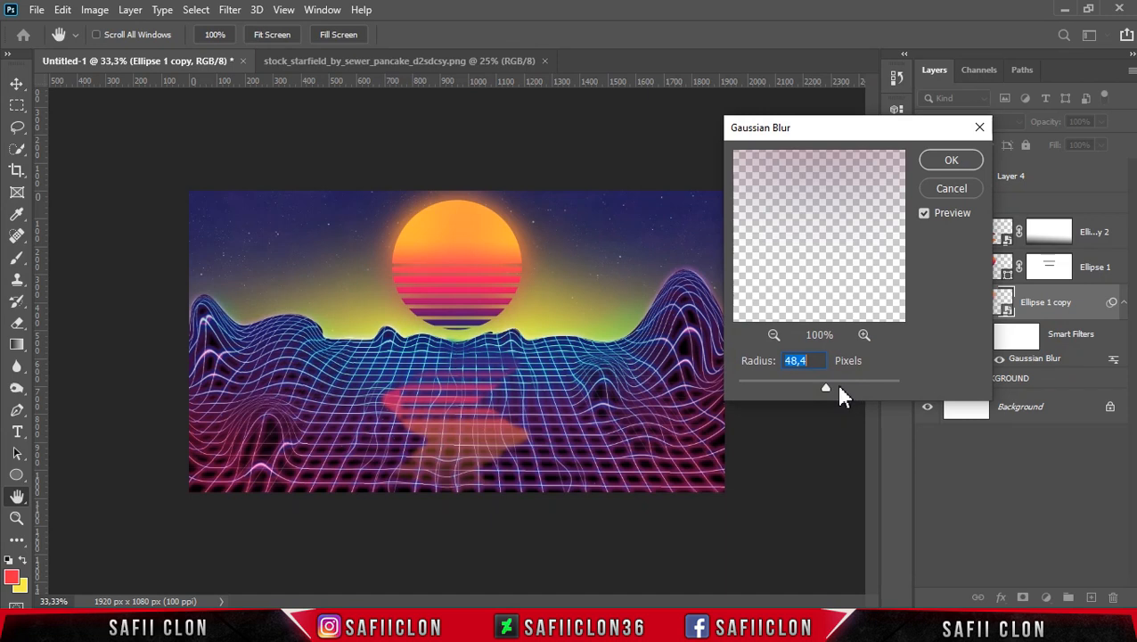
left_click(848, 385)
left_click(834, 387)
left_click(828, 386)
left_click(948, 169)
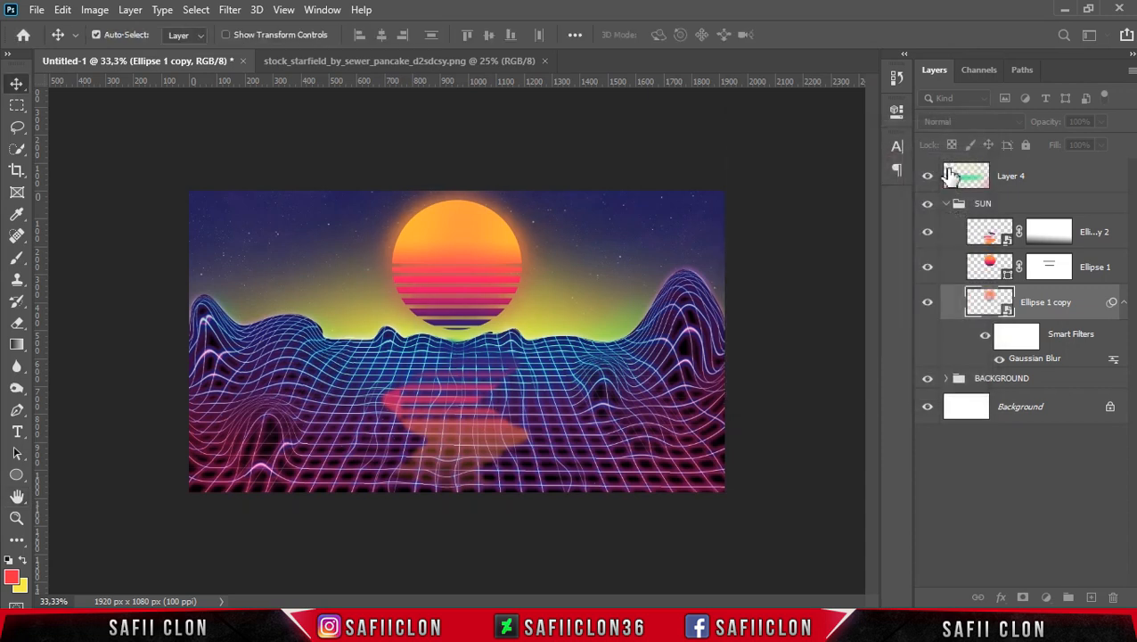
Compare the sun glow on and off, select Layer 4 and collapse the SUN group.
left_click(928, 304)
left_click(928, 304)
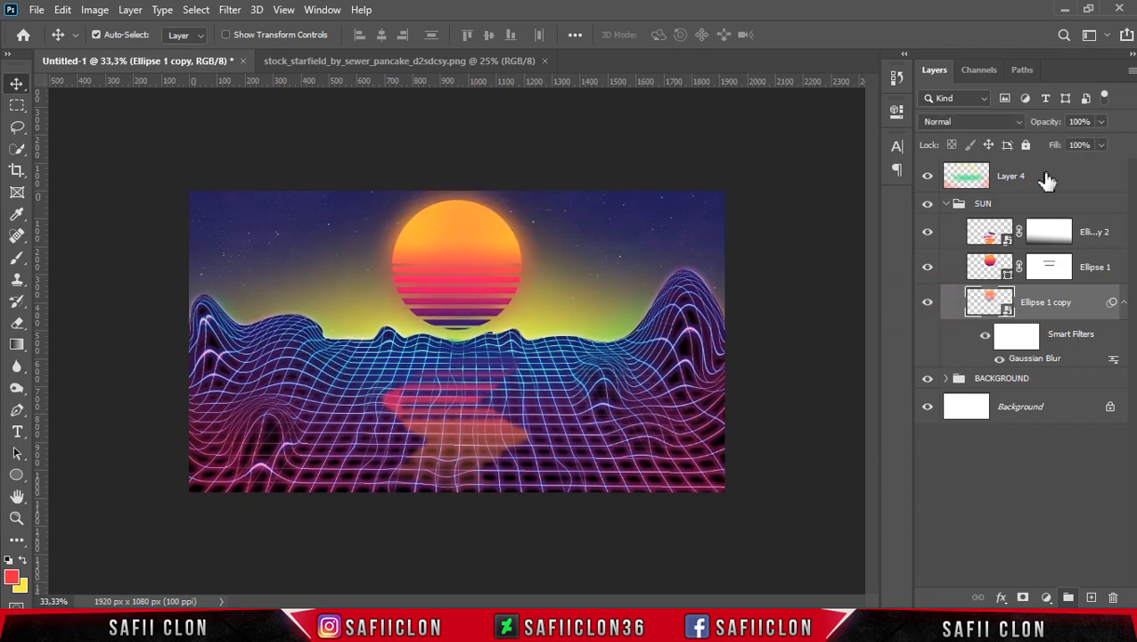
left_click(1051, 178)
left_click(946, 204)
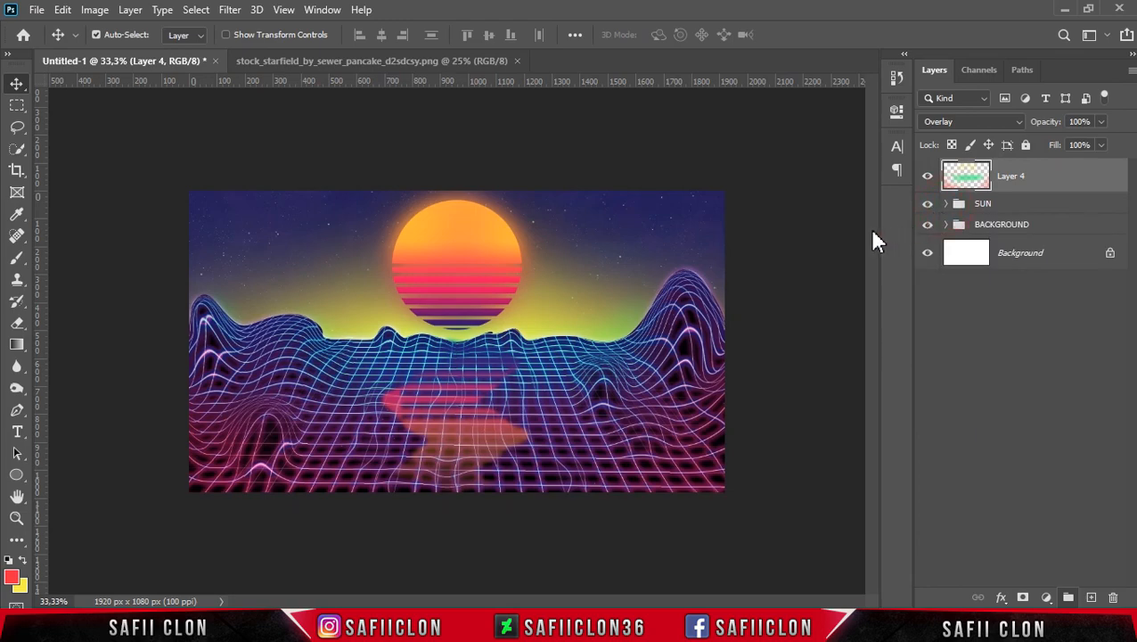
Examine the colour lighting and sun glow across the whole scene at closer and wider views.
key("ctrl+plus")
key("ctrl+plus")
key("ctrl+minus")
key("ctrl+minus")
key("ctrl+minus")
key("ctrl+minus")
key("ctrl+minus")
key("ctrl+minus")
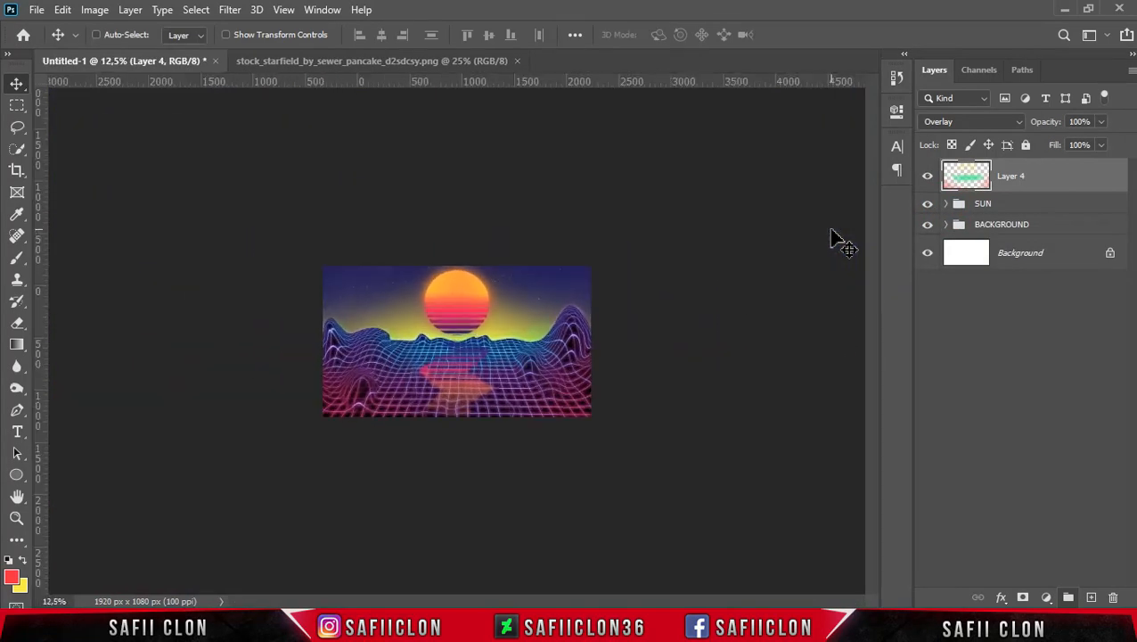
key("ctrl+plus")
key("ctrl+plus")
key("ctrl+plus")
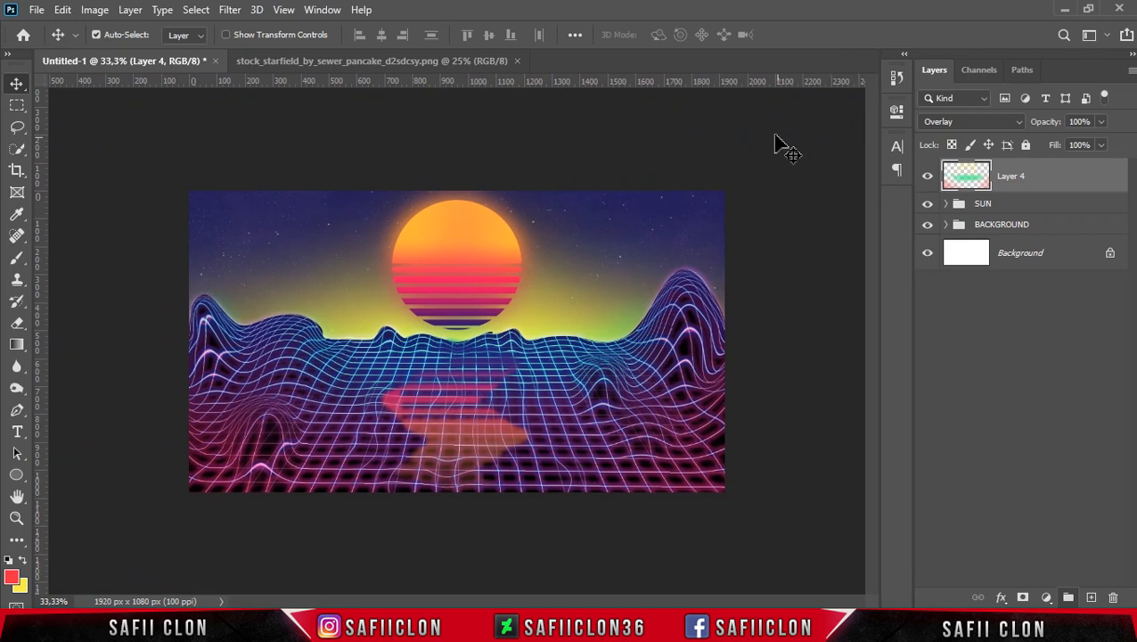